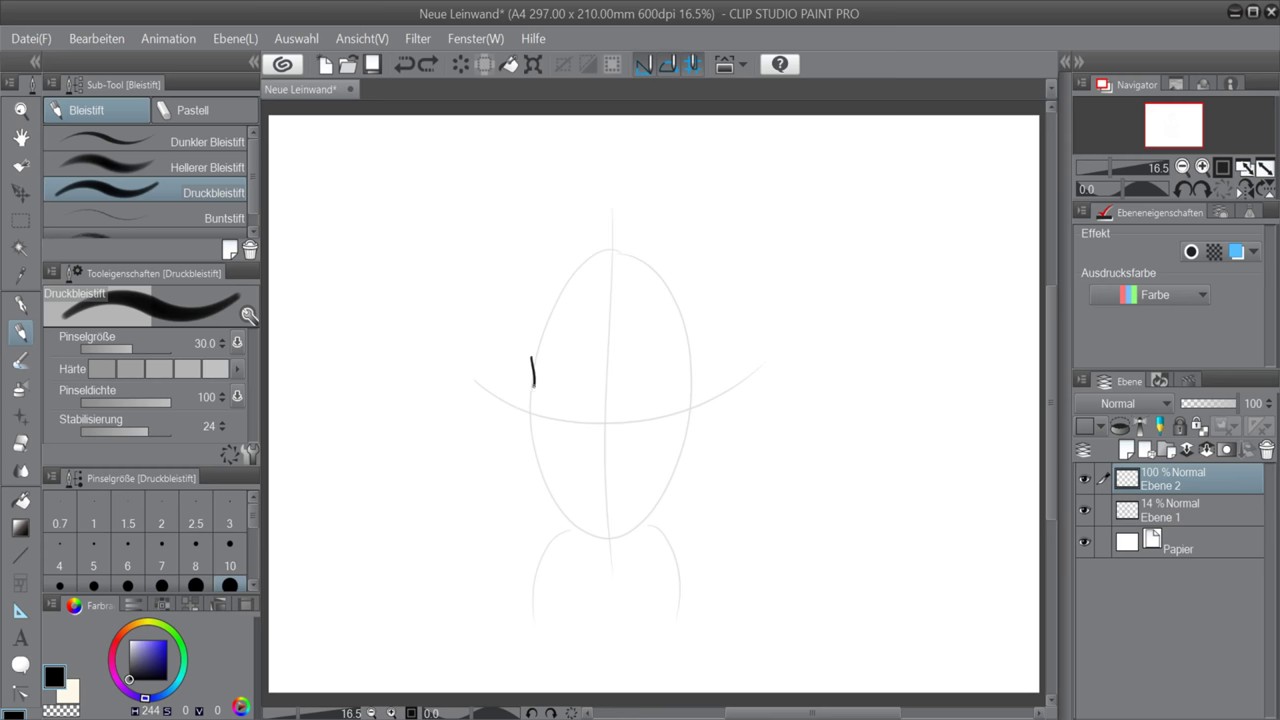
Sketch the pointed jaw outline and the facial features, including an open mouth, over the faint head guide with the Druckbleistift pencil
left_click_drag(534, 385, 680, 412)
key("ctrl+z")
left_click_drag(533, 362, 672, 362)
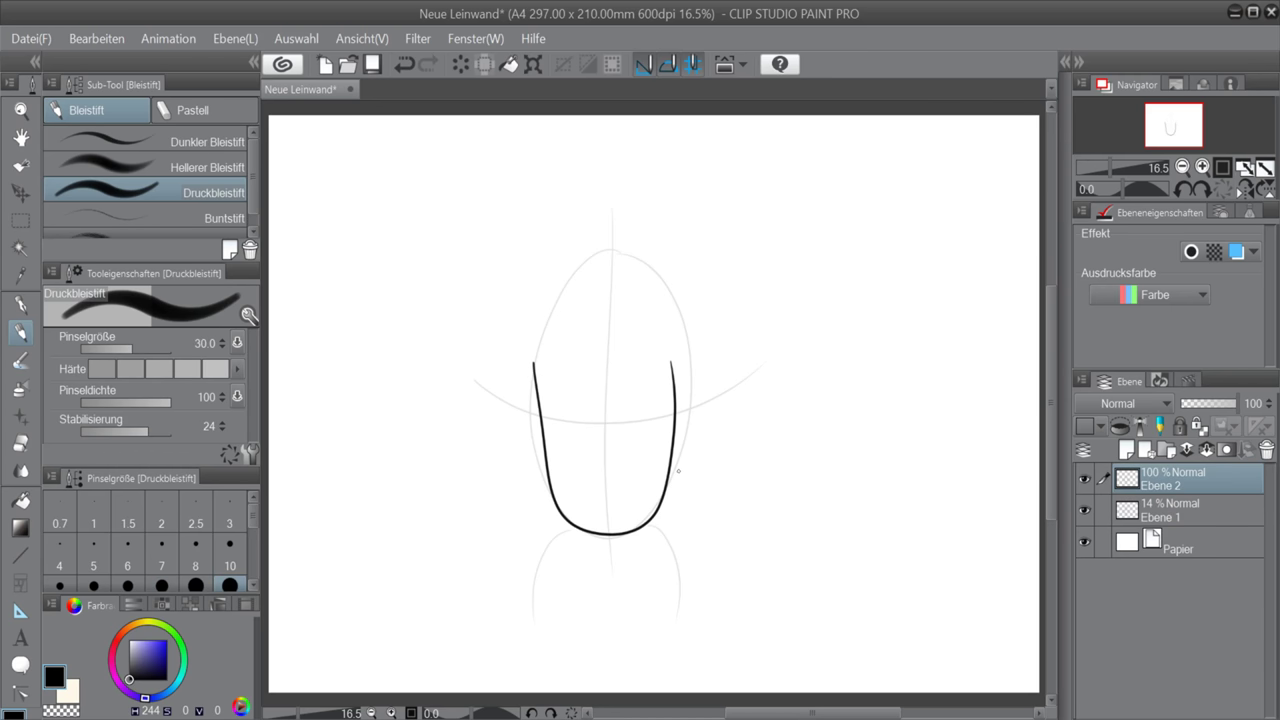
key("ctrl+z")
mouse_move(532, 348)
left_mouse_down()
mouse_move(590, 514)
mouse_move(678, 334)
left_mouse_up()
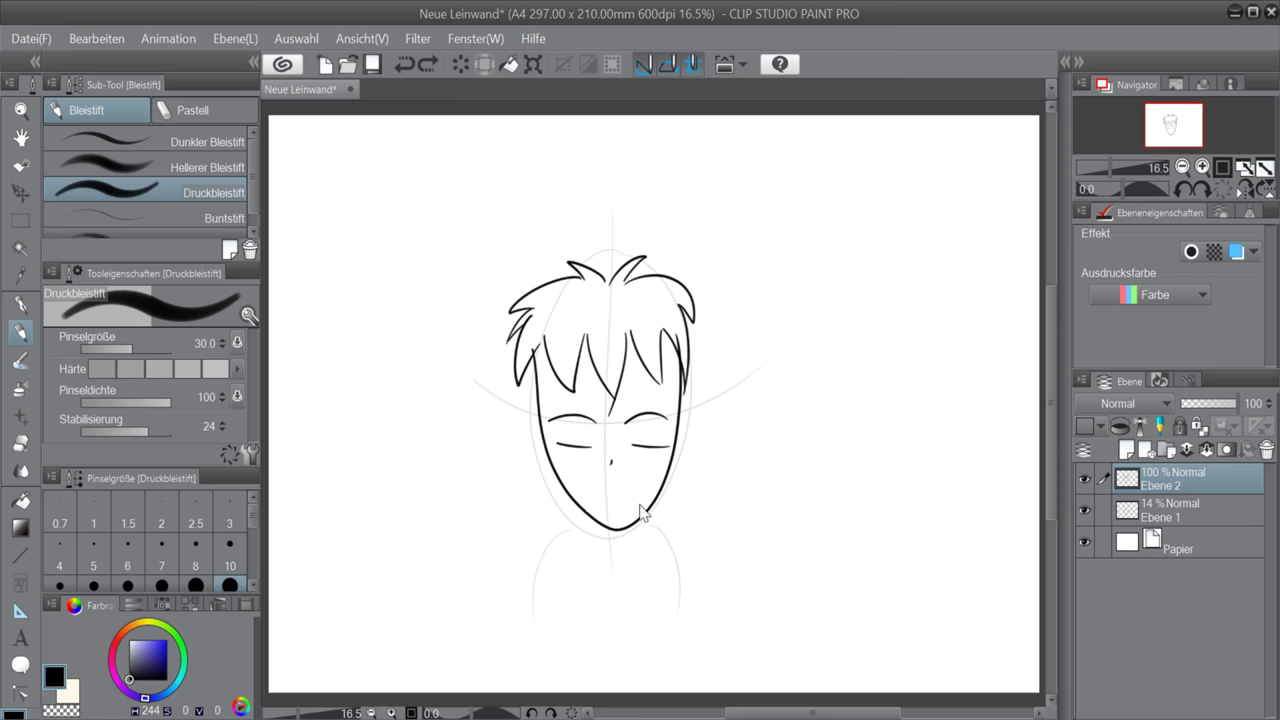
key("ctrl+z")
left_click_drag(594, 498, 632, 481)
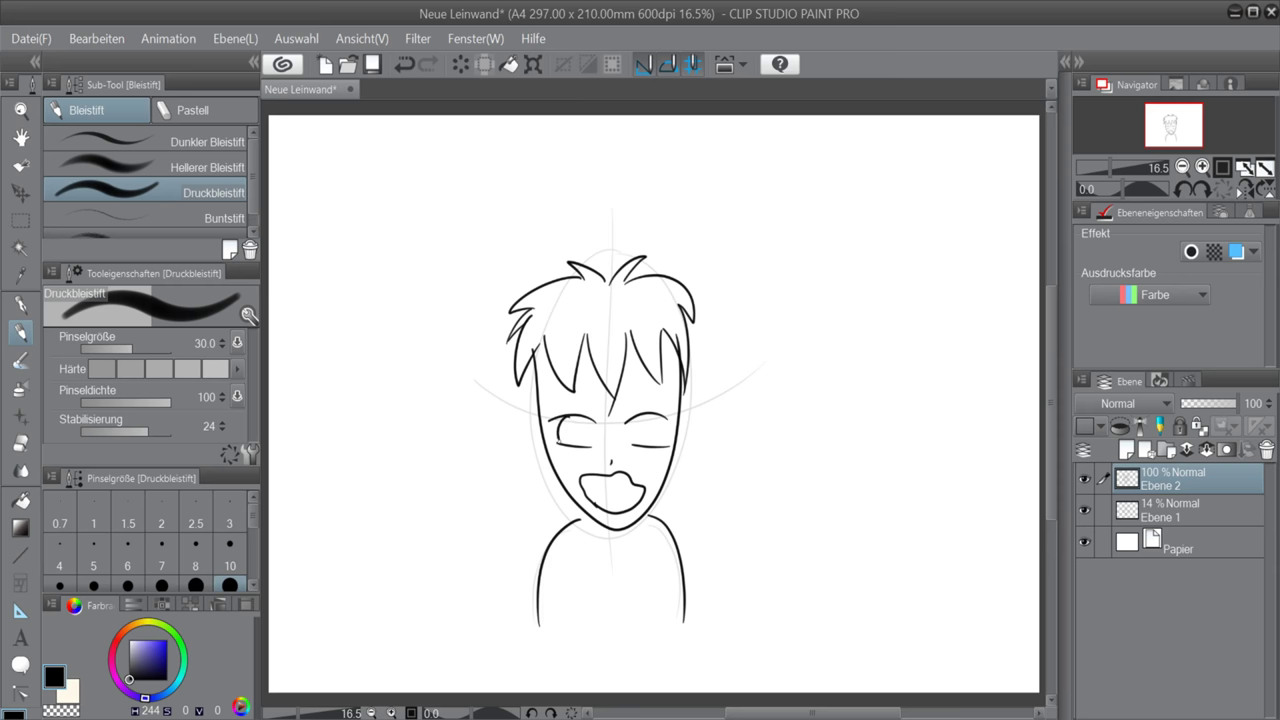
Add a new layer above the sketch and lower the opacity of sketch layer Ebene 2 to 19%
left_click(1127, 455)
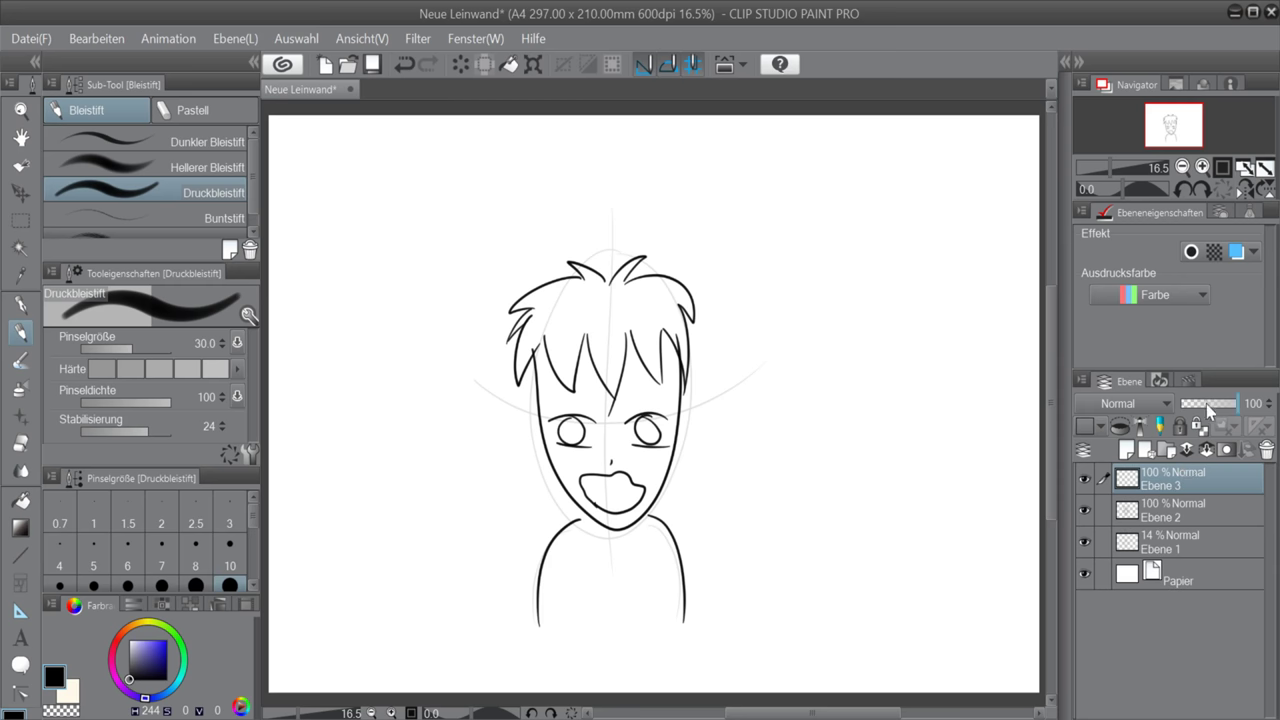
left_click_drag(1236, 404, 1192, 410)
left_click(1170, 478)
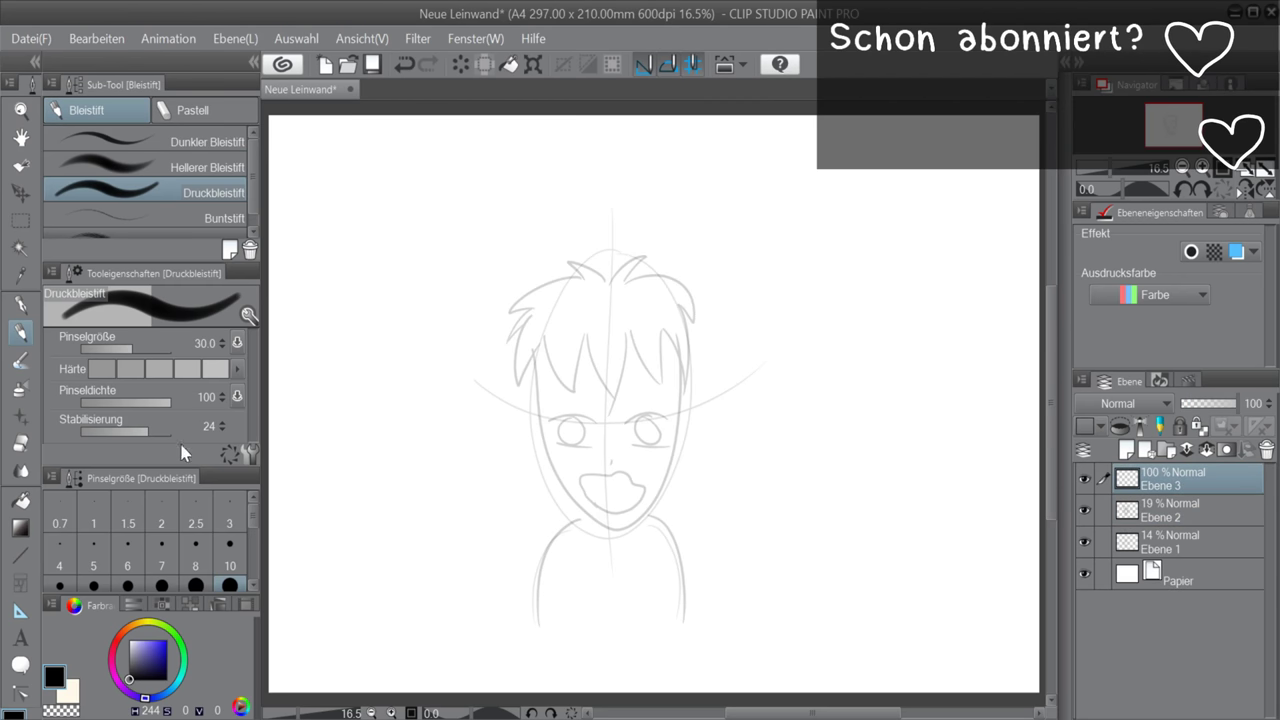
Ink the left side of the jaw from the temple down to the chin with the G-Pen
key("p")
scroll(631, 445, "up", 2)
scroll(631, 445, "up", 1)
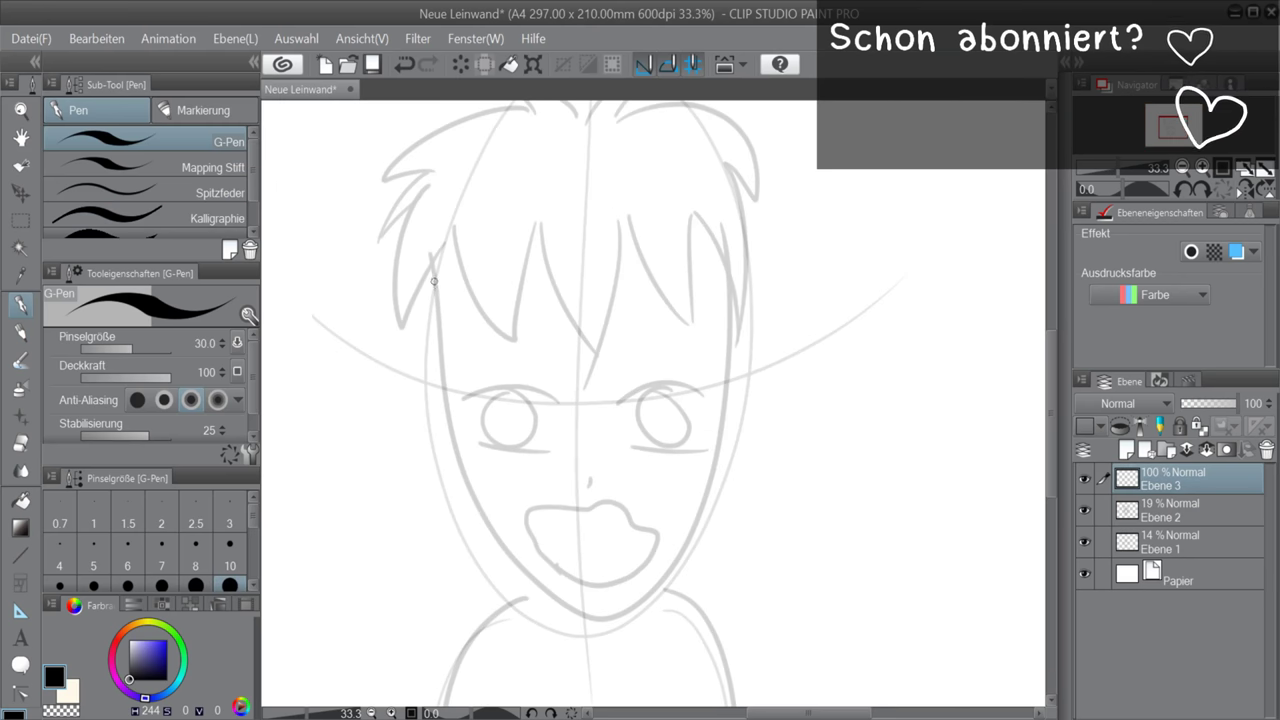
mouse_move(433, 292)
left_mouse_down()
mouse_move(436, 339)
mouse_move(582, 603)
left_mouse_up()
mouse_move(732, 297)
left_mouse_down()
mouse_move(724, 440)
mouse_move(589, 608)
left_mouse_up()
key("ctrl+z")
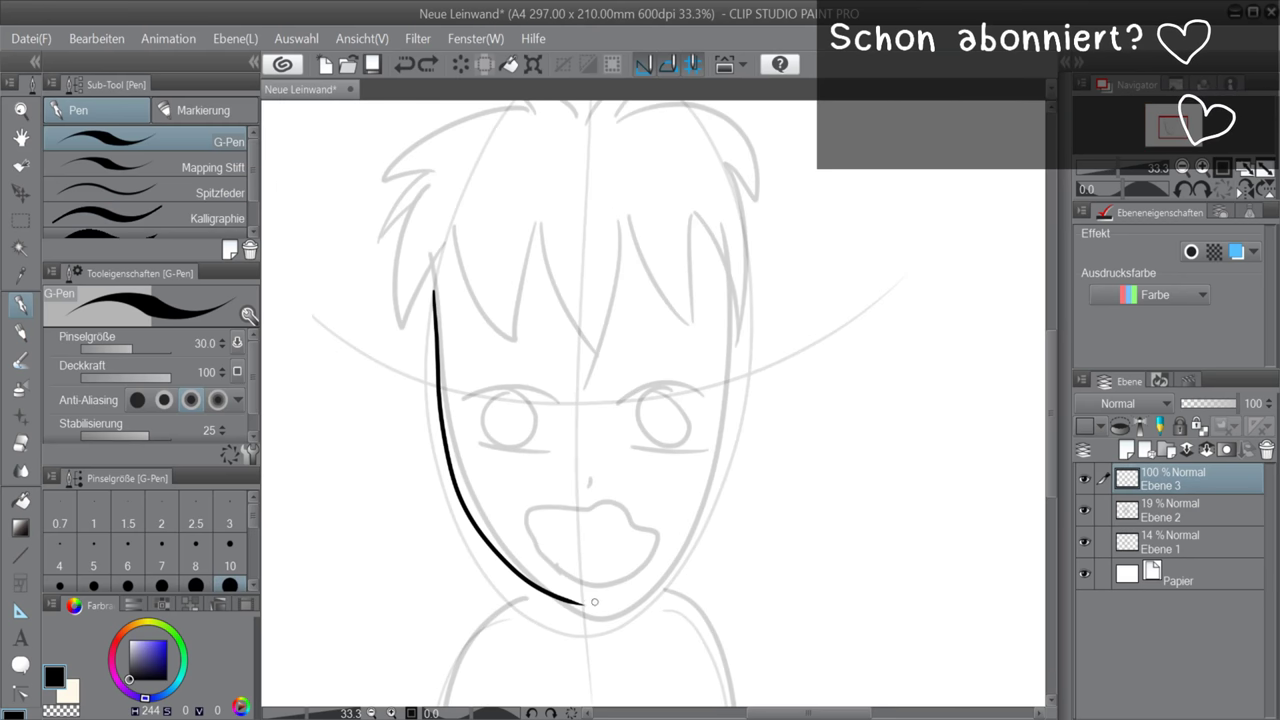
key("ctrl+z")
left_click_drag(434, 289, 590, 609)
left_click_drag(708, 317, 585, 609)
key("ctrl+z")
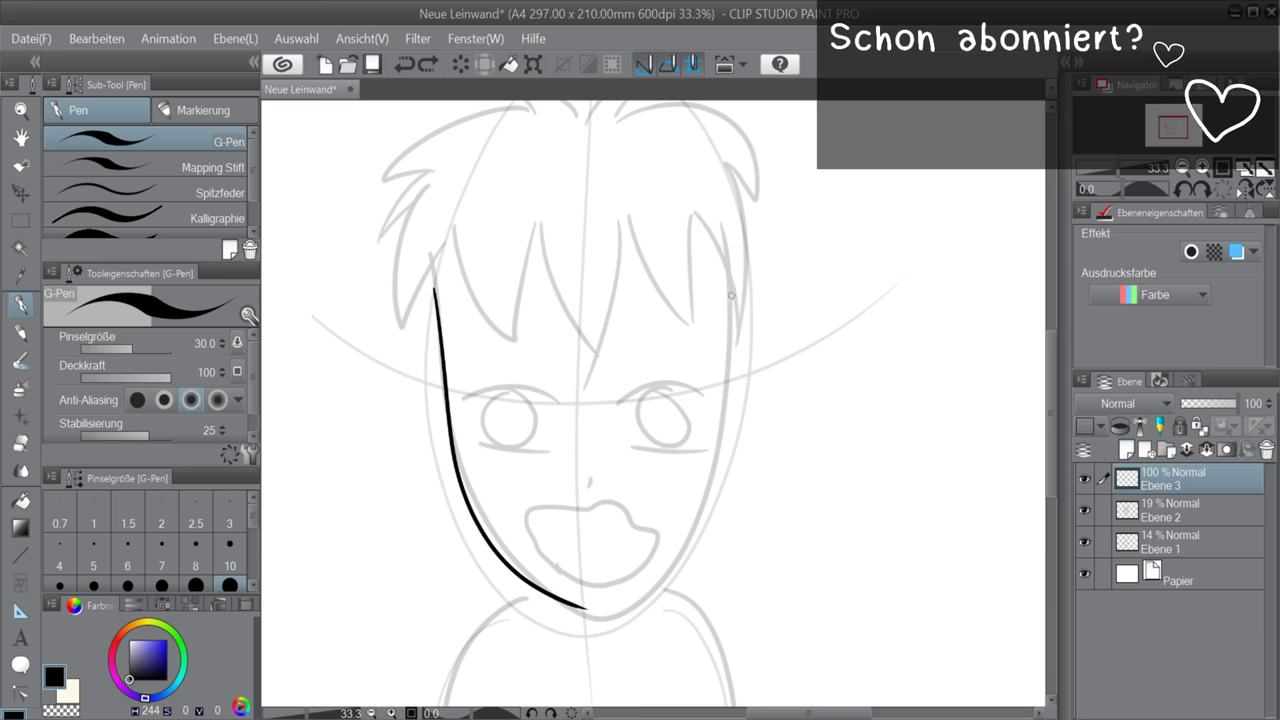
Enclose the inked left jaw line in a Polylinie selection and copy it
key("m")
left_click(81, 213)
left_click(430, 276)
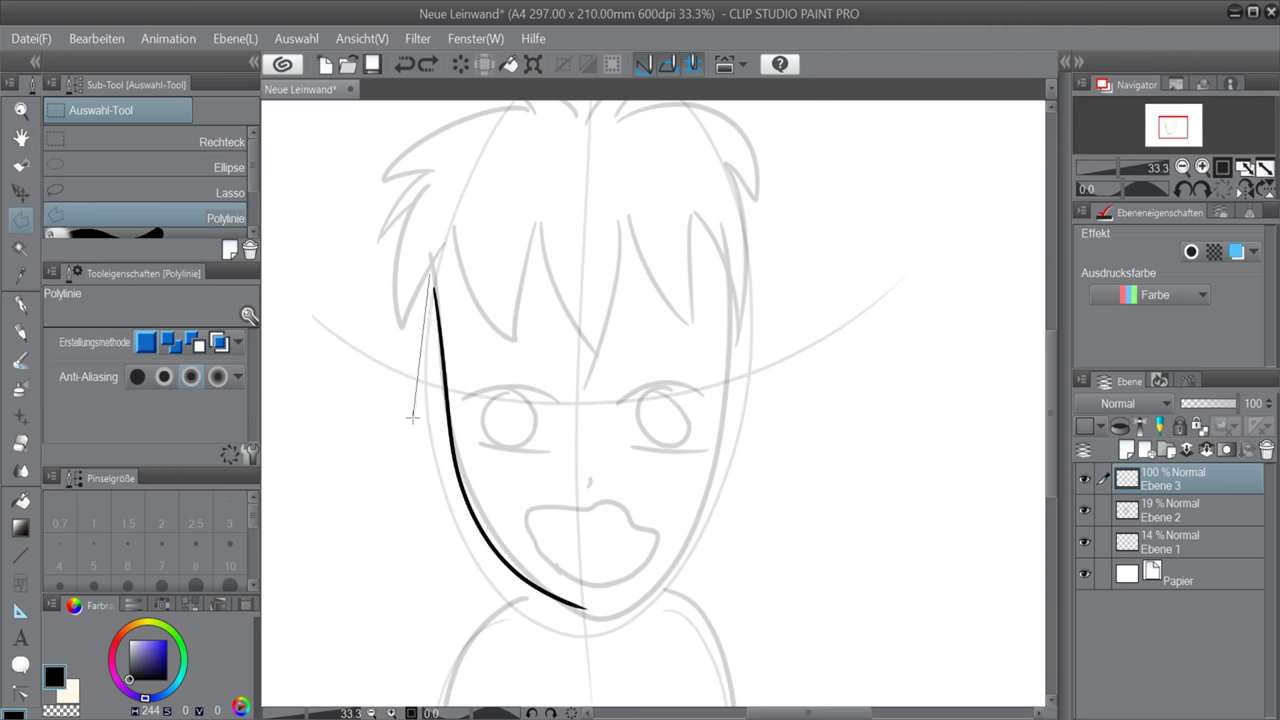
left_click(419, 418)
left_click(477, 588)
left_click(585, 632)
left_click(611, 602)
left_click(497, 509)
left_click(455, 306)
key("ctrl+c")
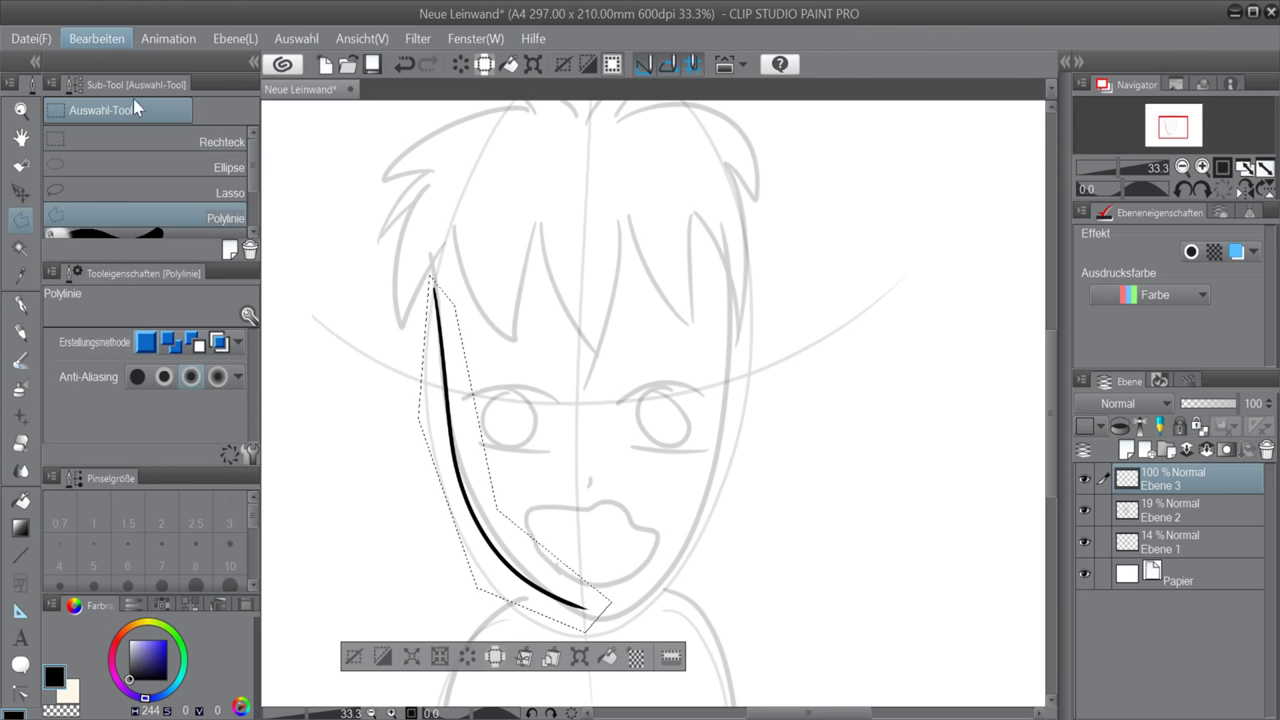
Paste the jaw line, mirror it horizontally and place it on the face's right side so both halves meet at the chin
key("ctrl+v")
key("k")
left_click_drag(474, 380, 697, 382)
left_click(97, 39)
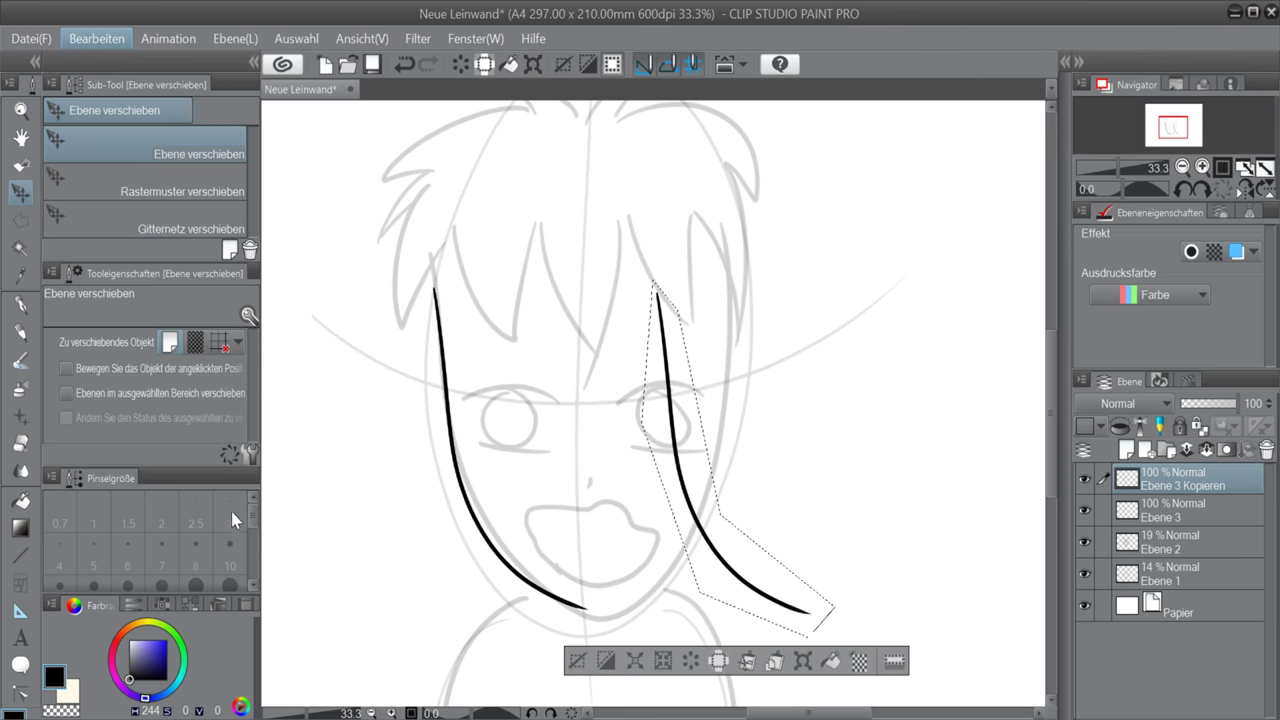
left_click(634, 460)
left_click_drag(785, 530, 708, 526)
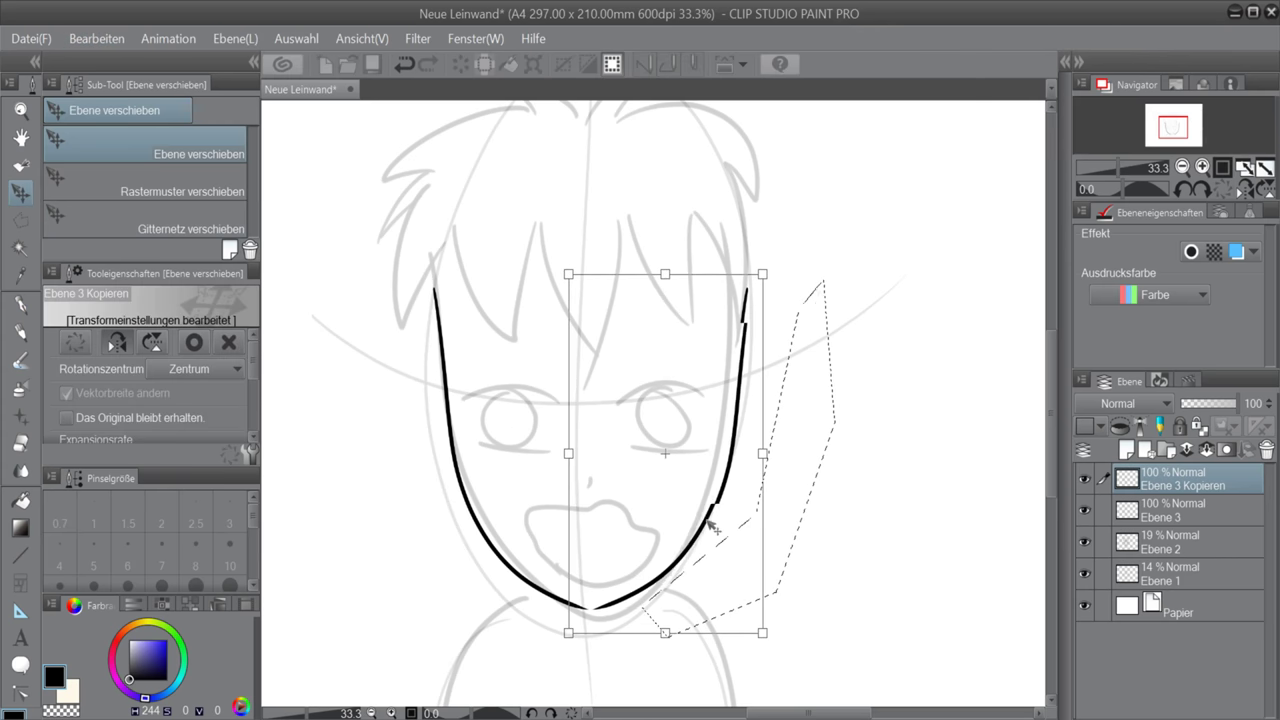
key("Return")
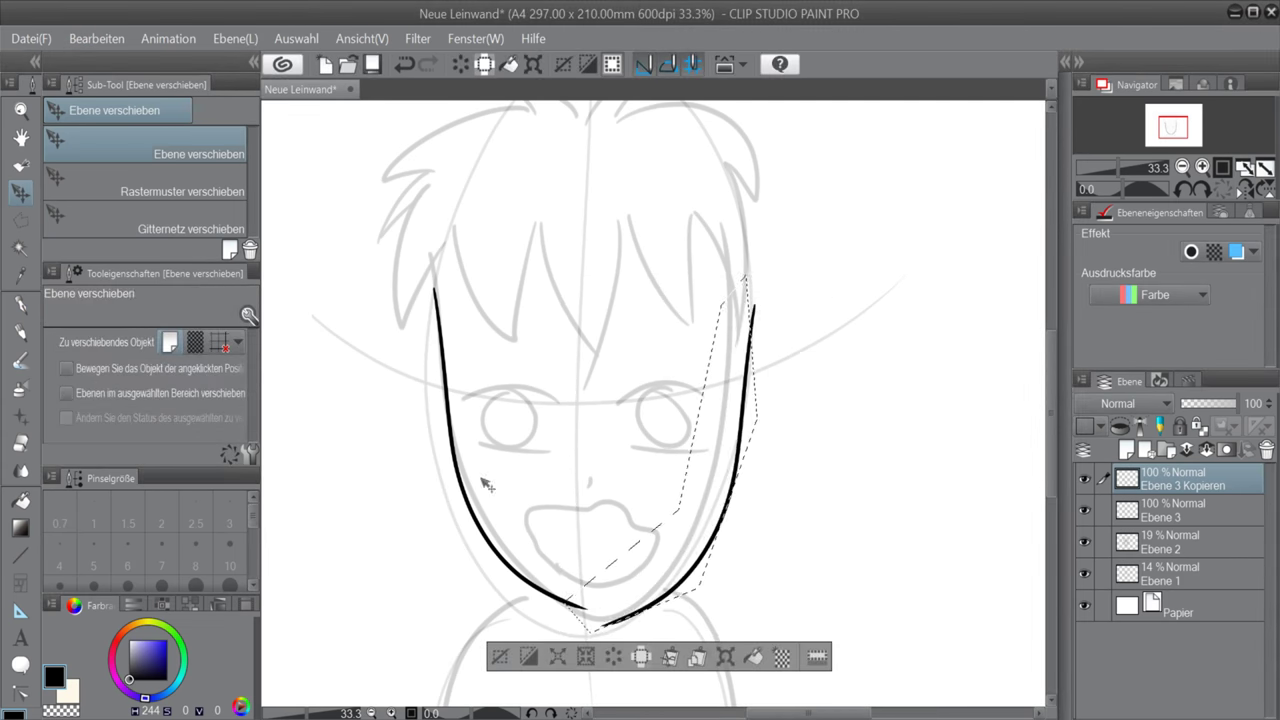
Merge the mirrored jaw line into layer Ebene 3 and lower the opacity of Ebene 2 to 10%
key("m")
left_click(117, 142)
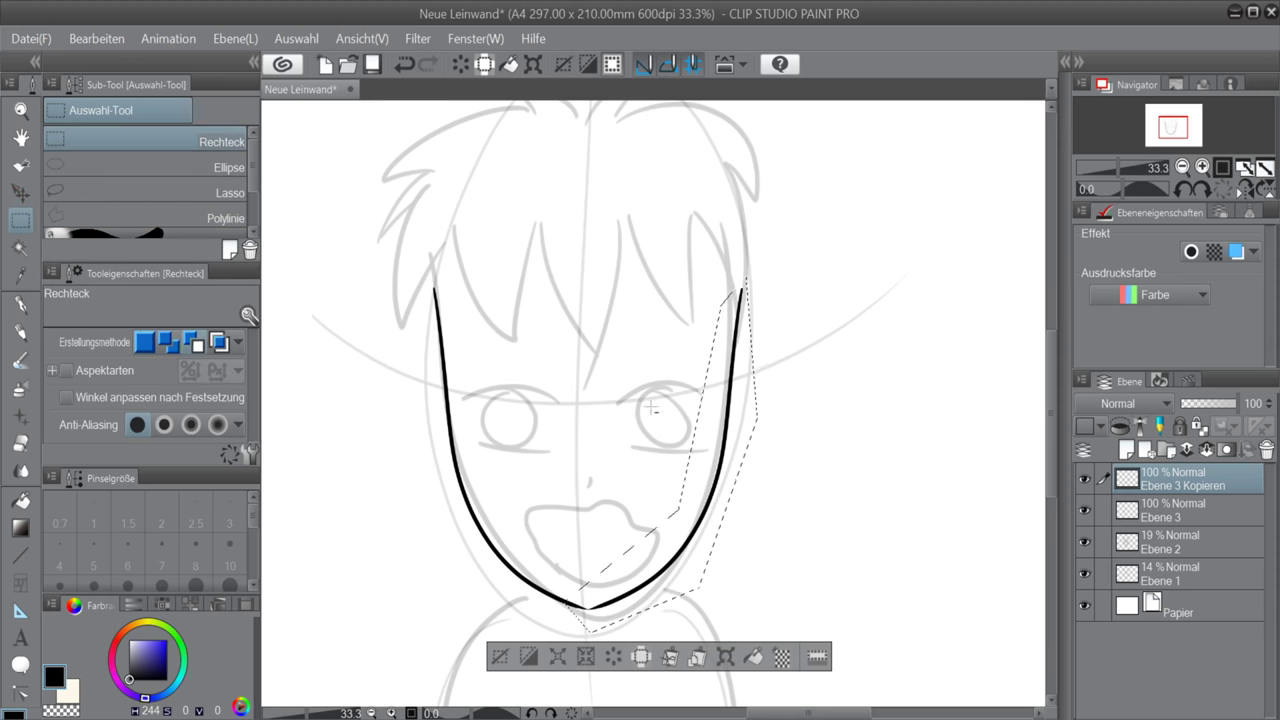
left_click(889, 500)
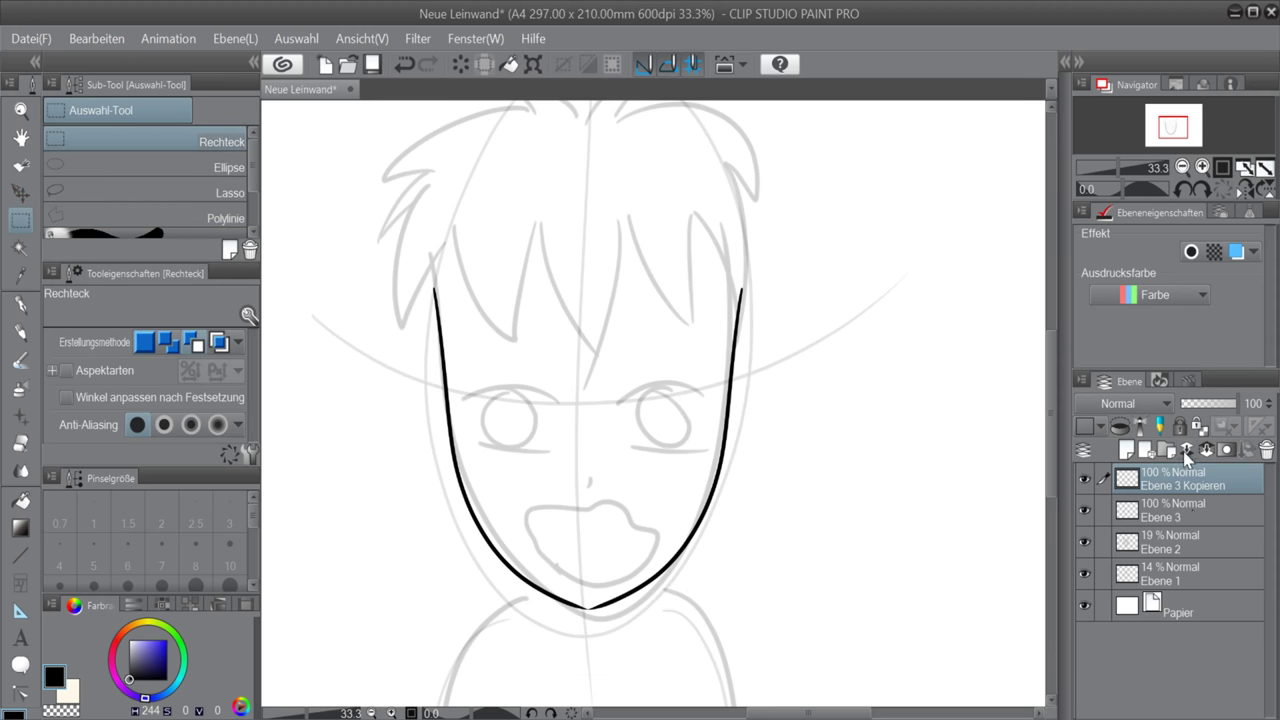
left_click(1150, 510)
left_click(1232, 456)
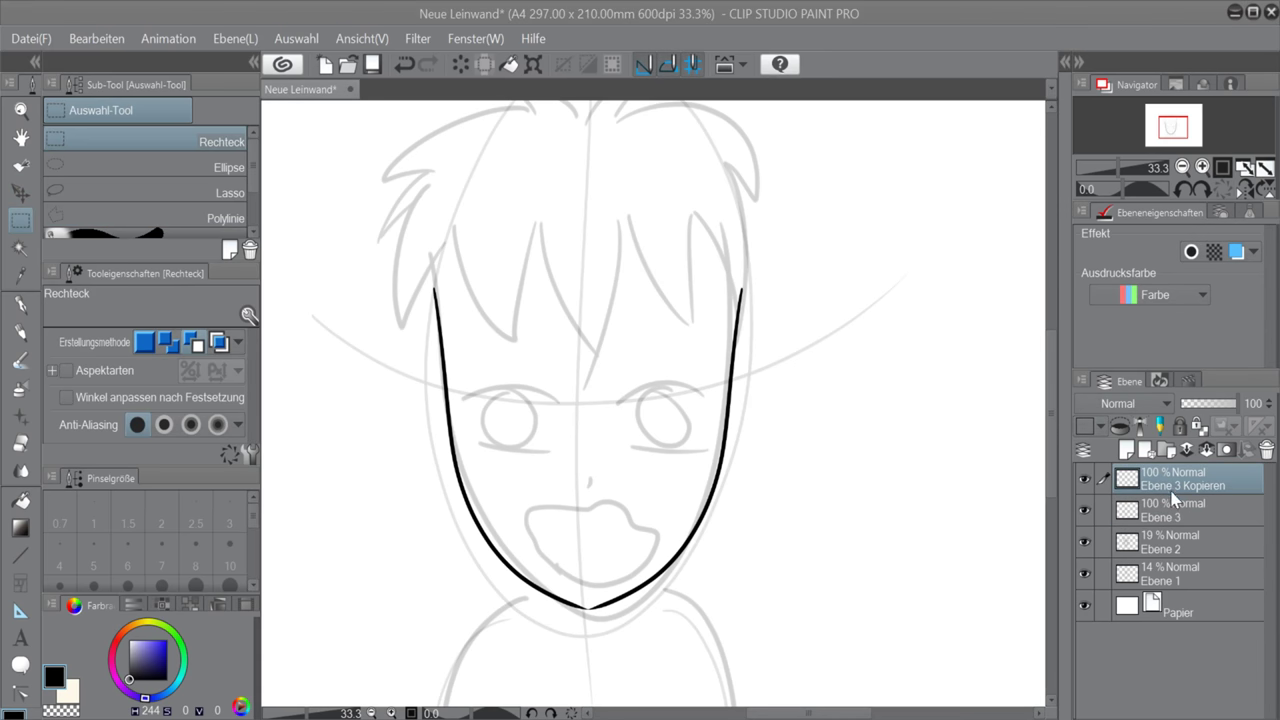
Ink the left eye's arched upper lid, slanted outer corner and short lower lid with the G-Pen
key("p")
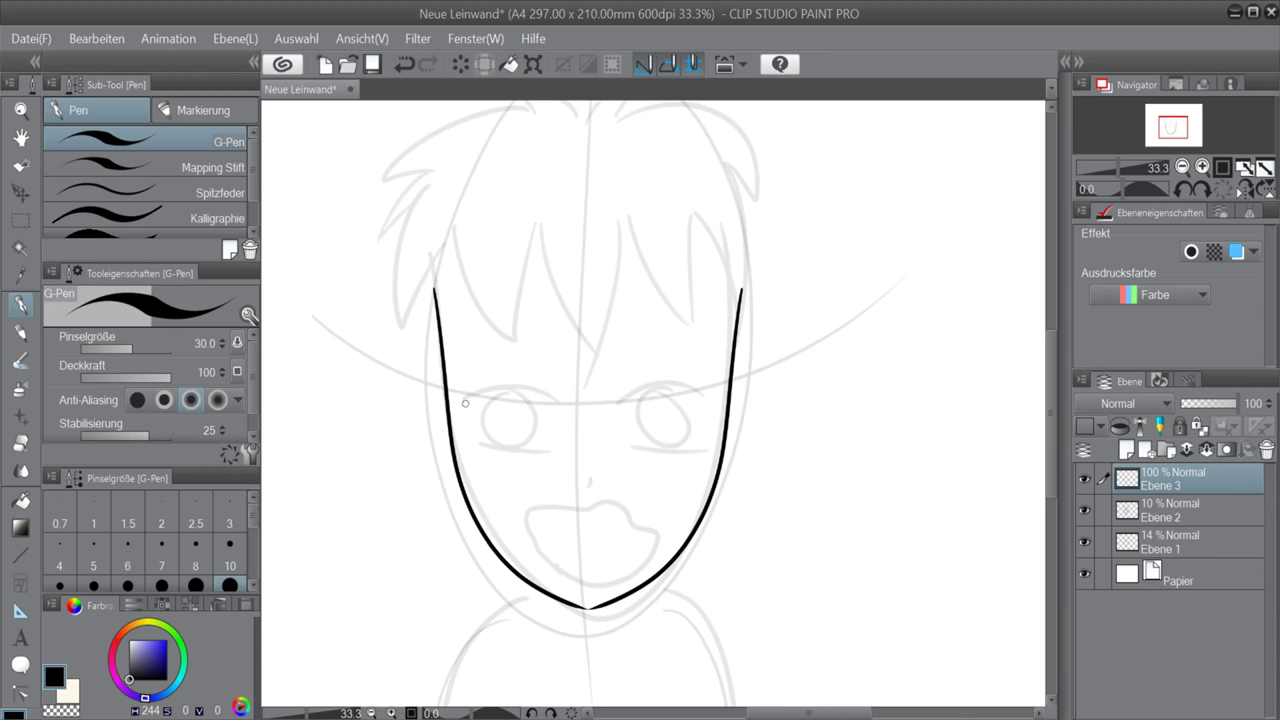
left_click_drag(460, 400, 560, 407)
key("ctrl+z")
scroll(564, 437, "up", 2)
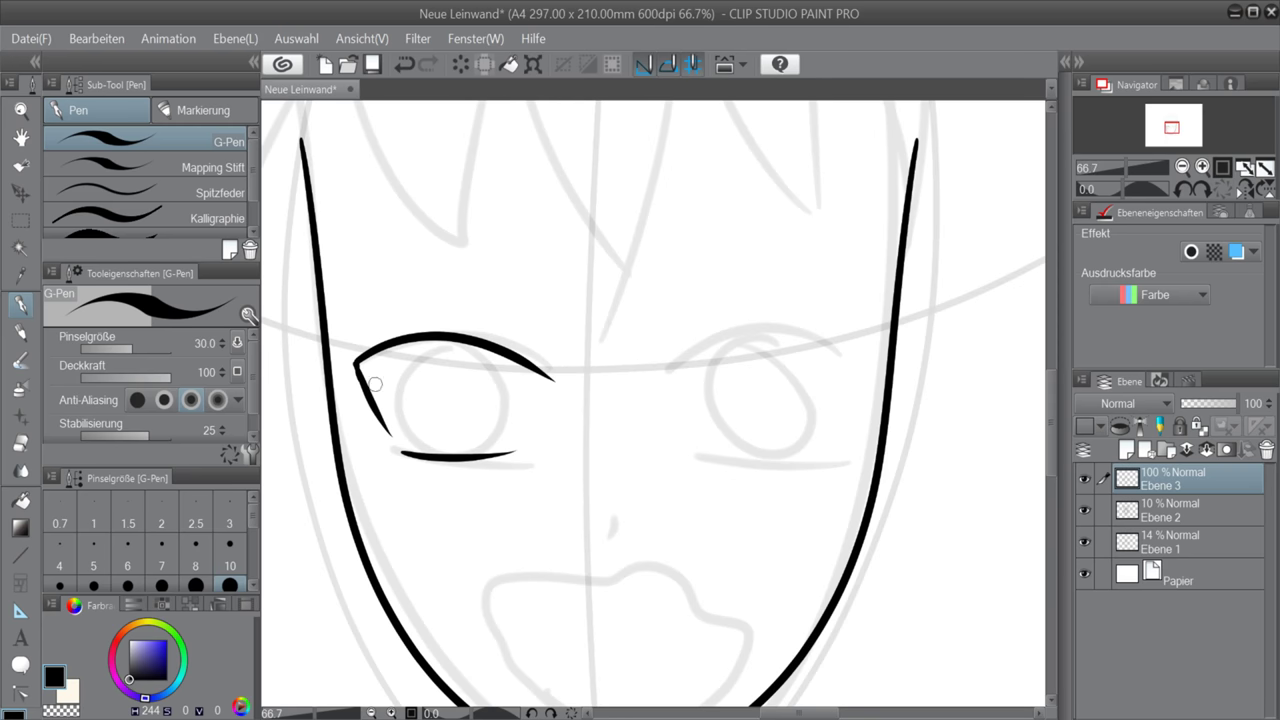
key("ctrl+z")
key("ctrl+z")
key("ctrl+z")
Thicken the left eye's upper lash line towards the outer corner, rotating the canvas for an easier stroke
mouse_move(438, 338)
left_mouse_down()
mouse_move(393, 348)
mouse_move(376, 375)
left_mouse_up()
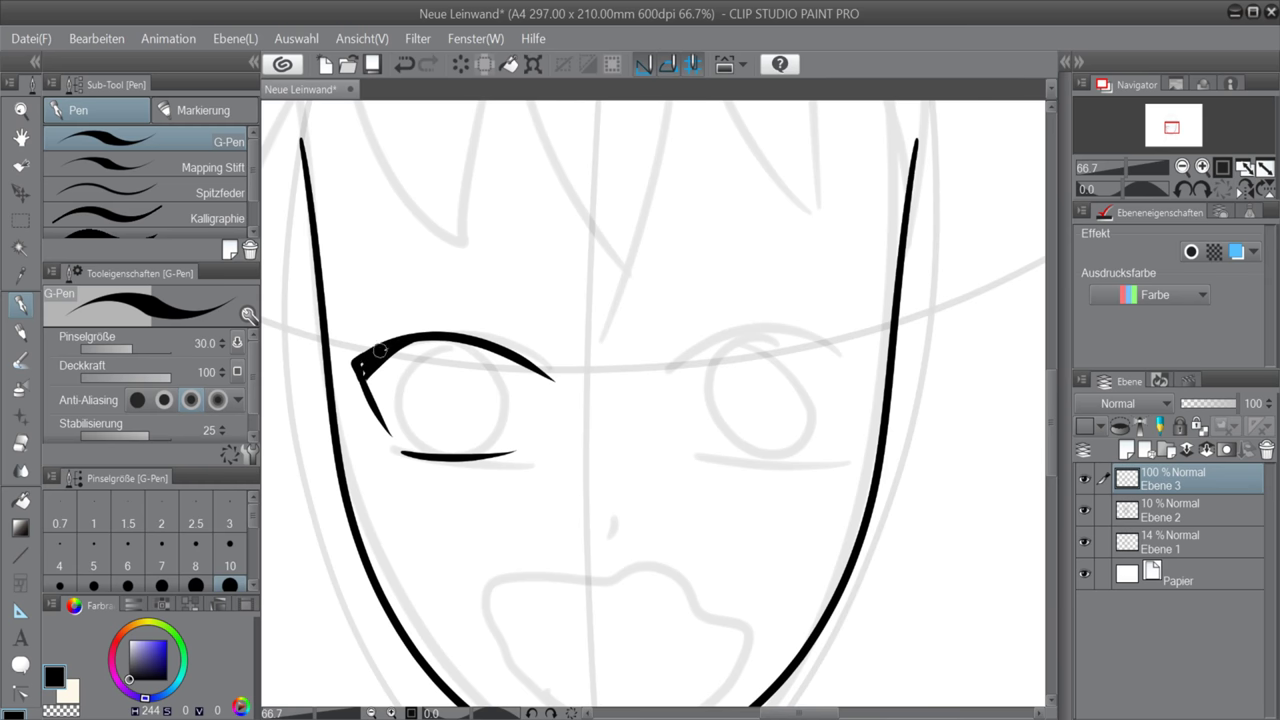
key("ctrl+z")
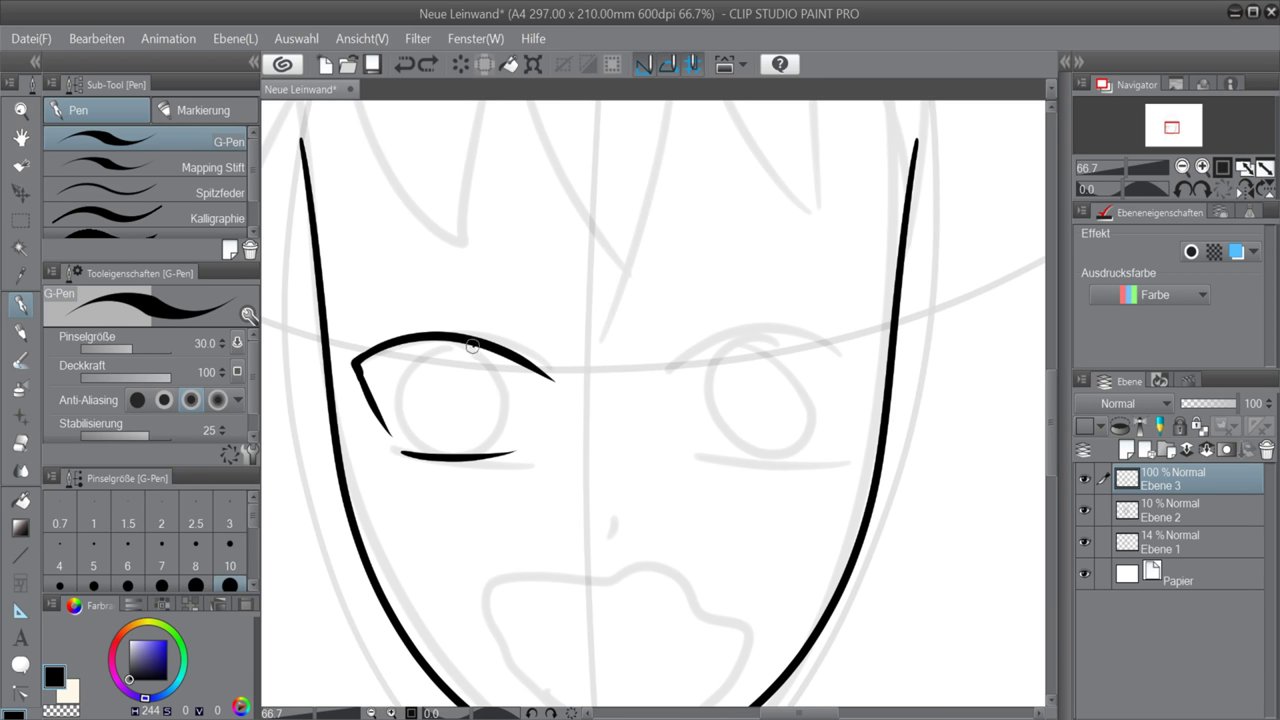
left_click_drag(474, 344, 366, 370)
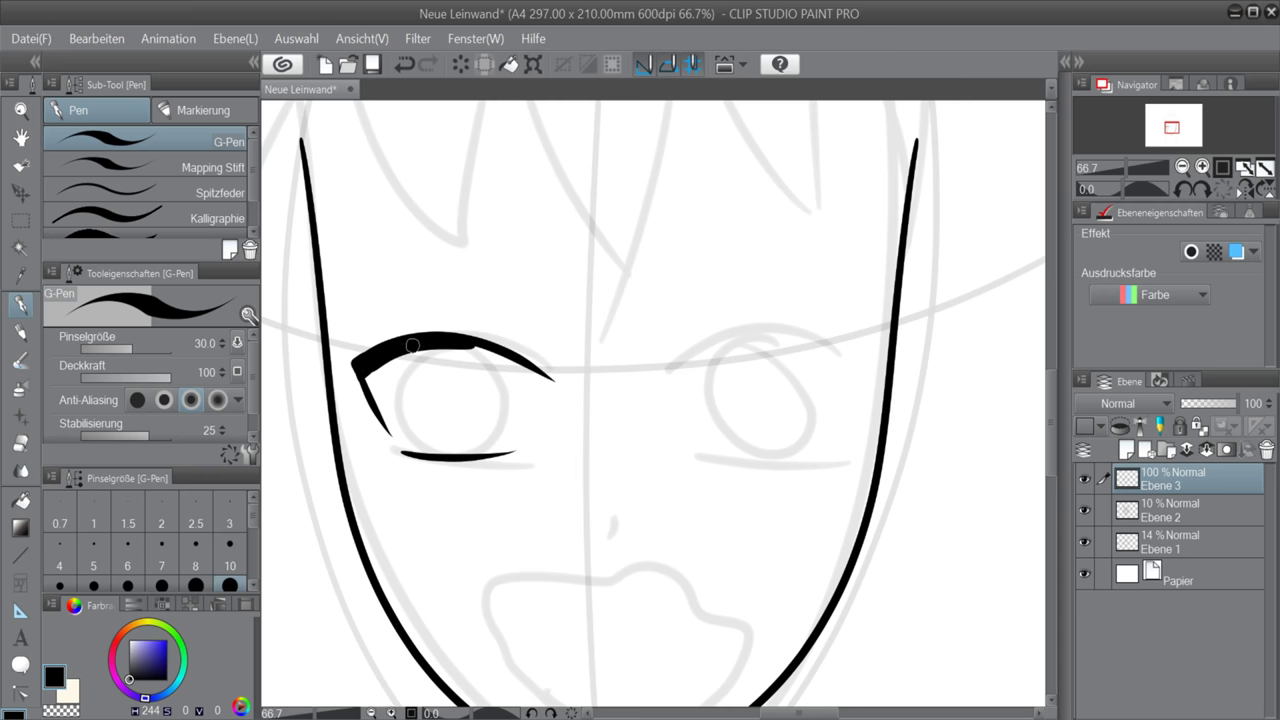
key("ctrl+z")
left_click_drag(1126, 189, 1111, 190)
left_click_drag(632, 350, 556, 472)
key("ctrl+z")
mouse_move(590, 368)
left_mouse_down()
mouse_move(542, 466)
mouse_move(564, 399)
mouse_move(553, 462)
left_mouse_up()
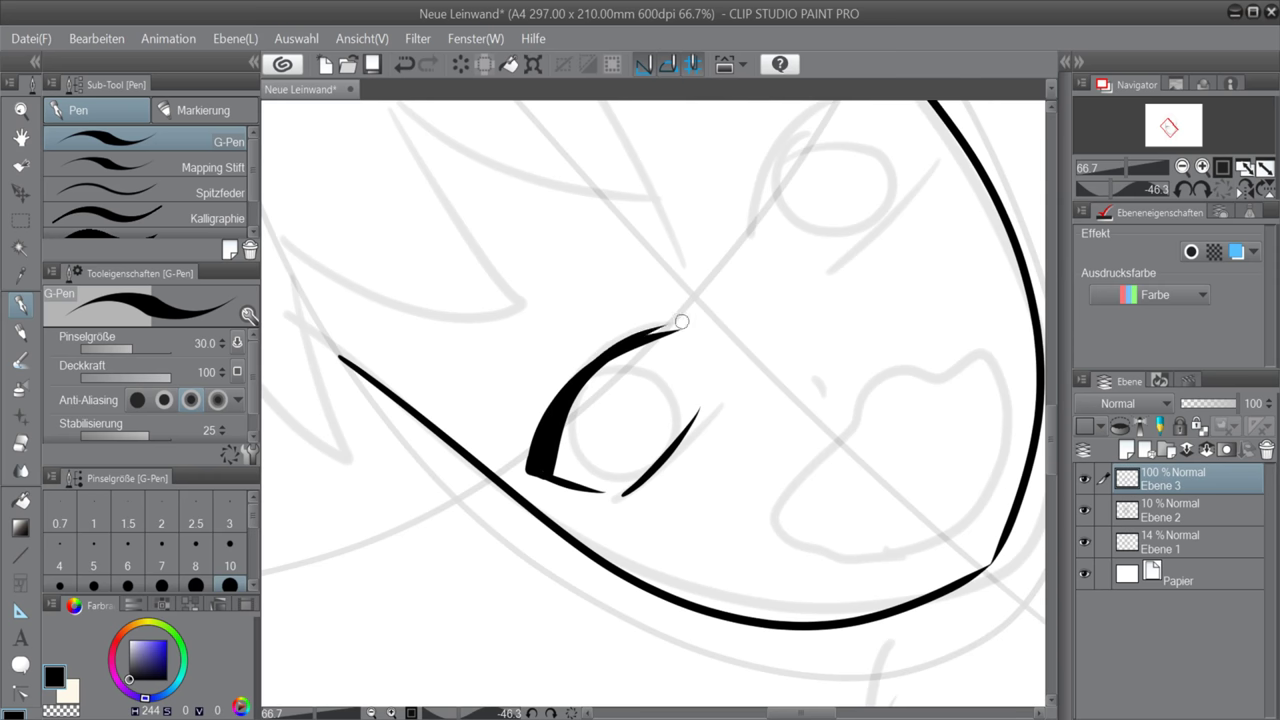
key("ctrl+z")
mouse_move(681, 321)
left_mouse_down()
mouse_move(646, 342)
mouse_move(640, 454)
left_mouse_up()
Reset the canvas rotation and ink a round iris outline between the left eye's lids
left_click(1222, 191)
key("ctrl+z")
mouse_move(582, 346)
left_mouse_down()
mouse_move(690, 350)
mouse_move(638, 328)
mouse_move(660, 345)
left_mouse_up()
key("ctrl+z")
key("ctrl+z")
key("ctrl+z")
key("ctrl+z")
key("ctrl+z")
key("ctrl+z")
key("ctrl+z")
key("ctrl+z")
mouse_move(588, 340)
left_mouse_down()
mouse_move(606, 439)
mouse_move(622, 332)
mouse_move(605, 441)
mouse_move(612, 345)
left_mouse_up()
key("ctrl+z")
key("ctrl+z")
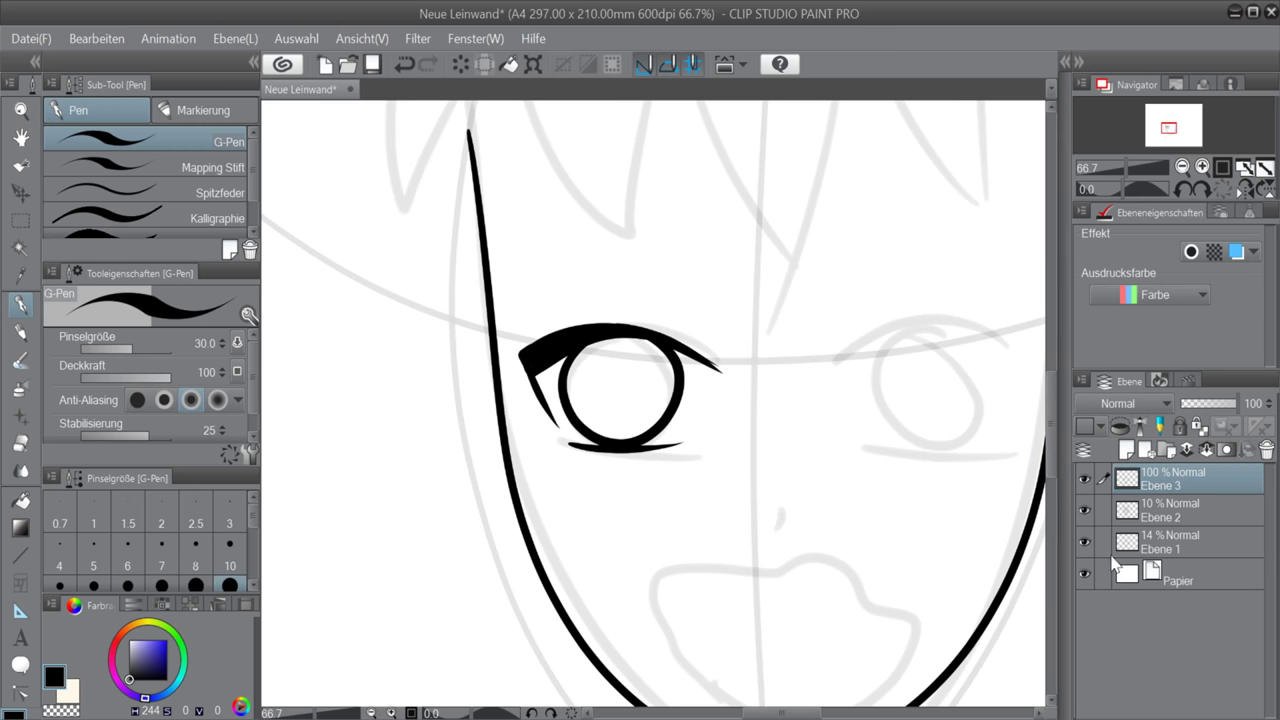
Copy the inked left eye with a rectangular selection, paste it and move the copy to the right eye's position
scroll(650, 400, "right", 3)
key("m")
mouse_move(424, 300)
left_mouse_down()
mouse_move(641, 462)
mouse_move(548, 428)
mouse_move(639, 458)
left_mouse_up()
key("ctrl+c")
key("ctrl+v")
left_click(21, 193)
left_click_drag(538, 359, 841, 279)
Transform the pasted right eye, enlarging it and mirroring it horizontally
key("ctrl+t")
left_click(117, 342)
left_click(117, 342)
left_click(117, 343)
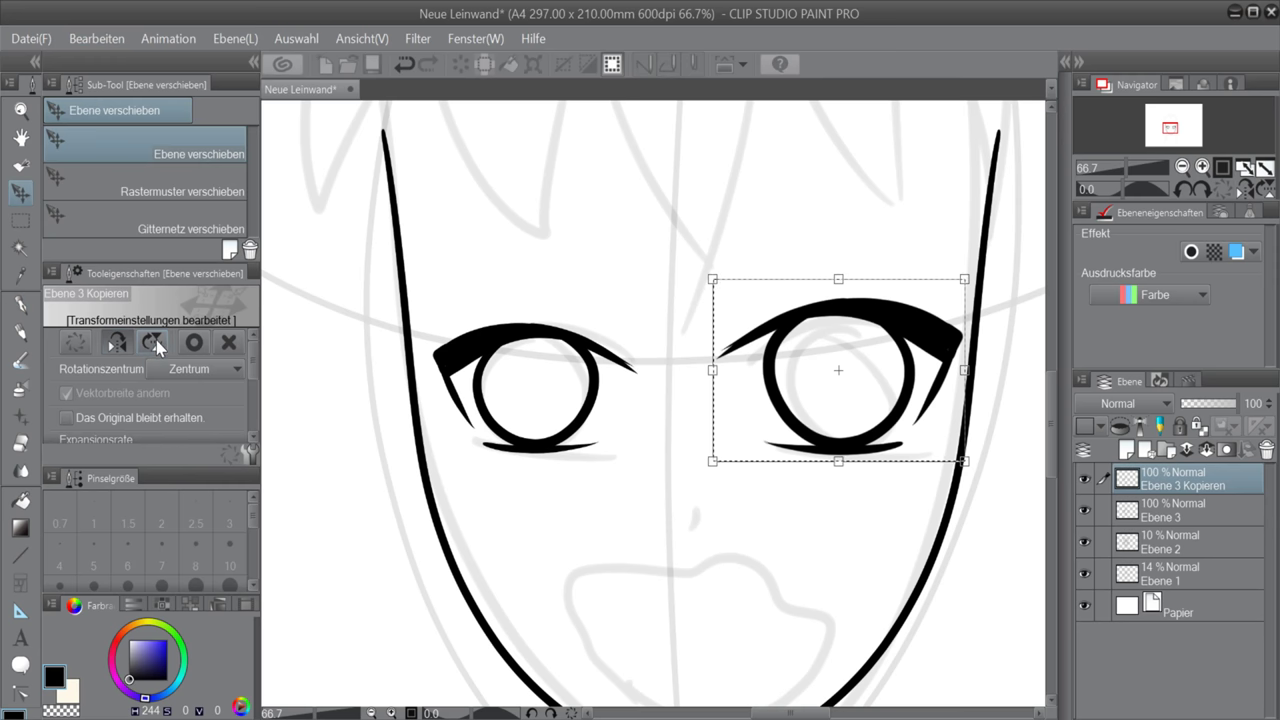
Turn off proportional scaling, stretch the right eye taller and slightly narrower, and shift it down into place
left_click_drag(252, 363, 252, 395)
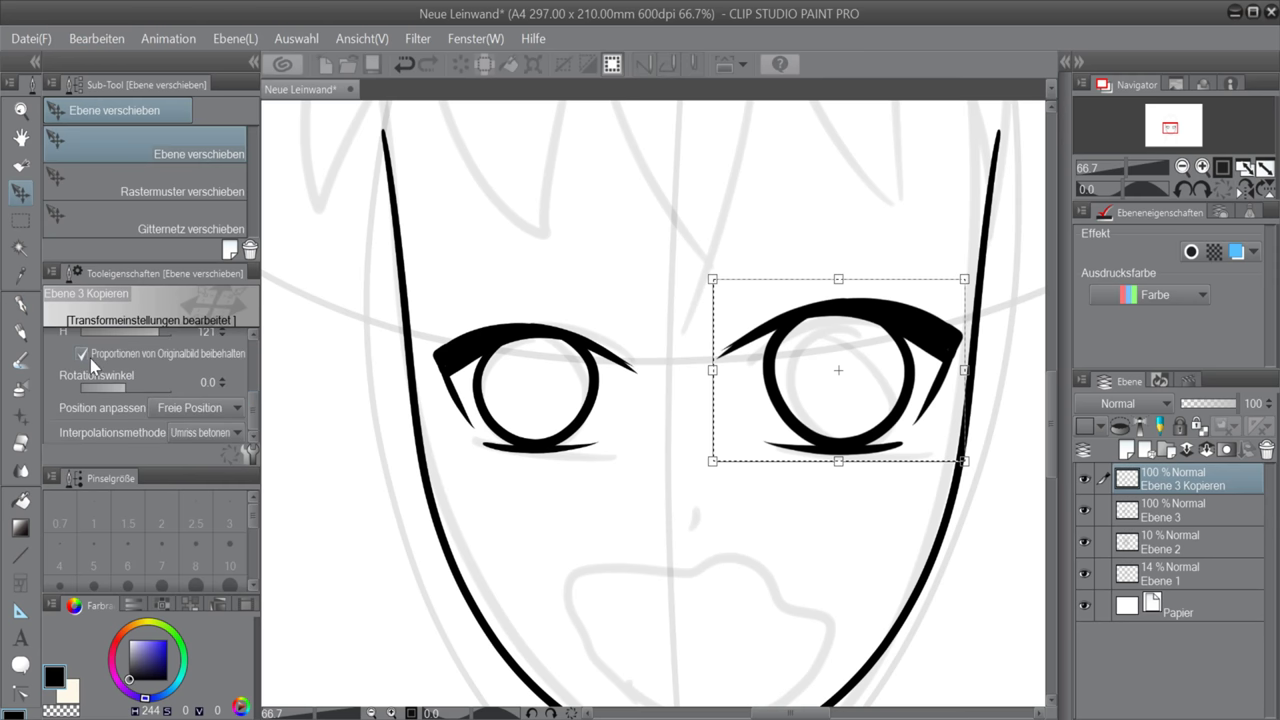
left_click_drag(838, 279, 838, 224)
left_click_drag(966, 343, 946, 343)
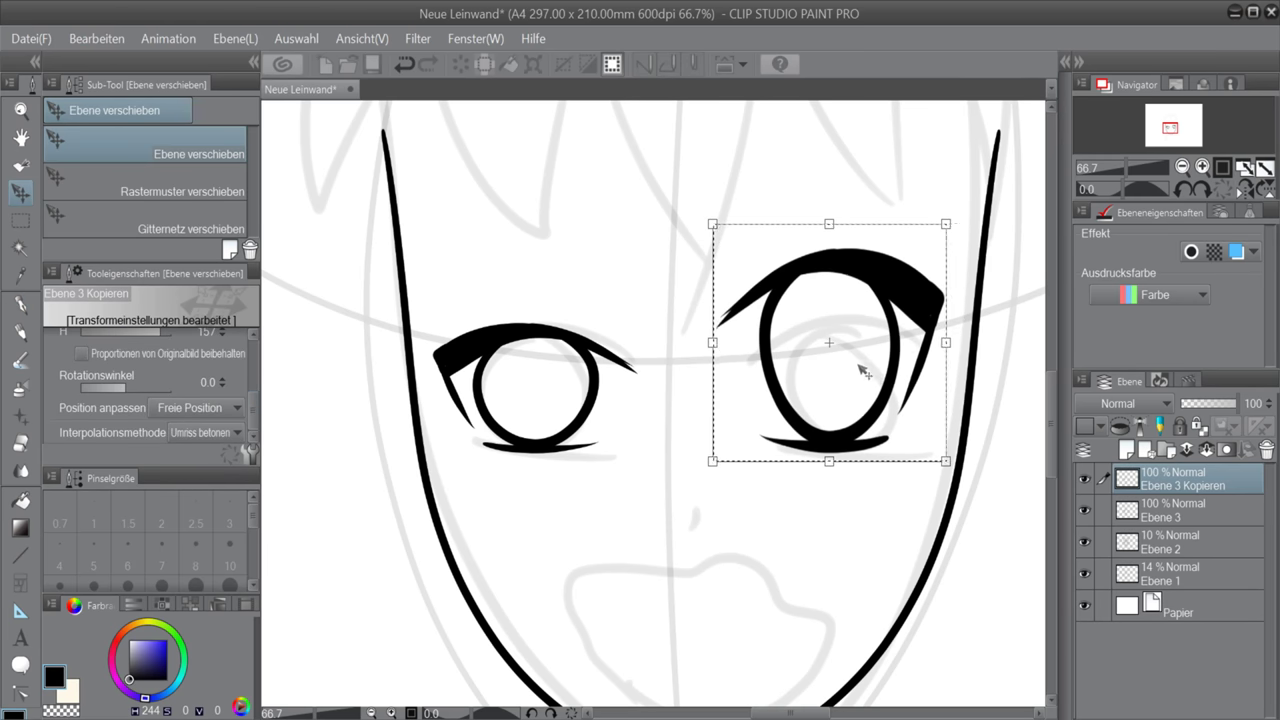
left_click_drag(847, 367, 847, 426)
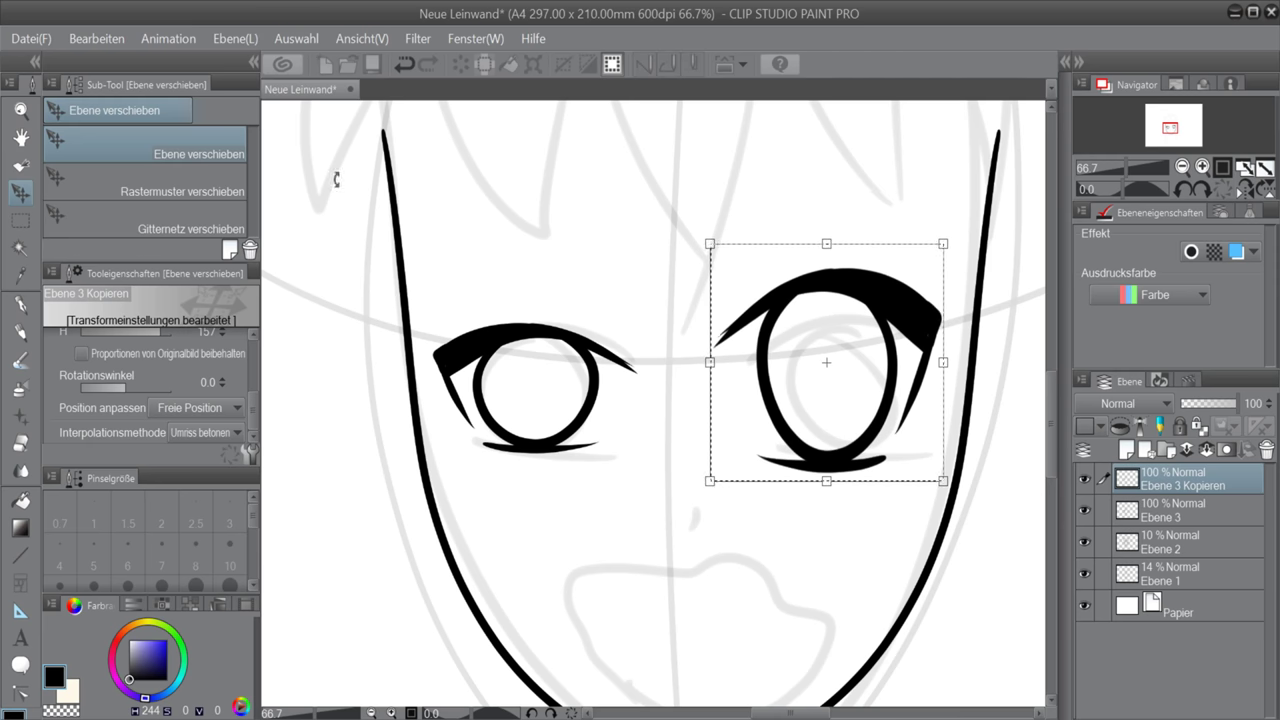
left_click_drag(252, 402, 253, 420)
left_click(225, 345)
Delete the original left eye from layer Ebene 3, keeping the jaw lines
left_click(20, 220)
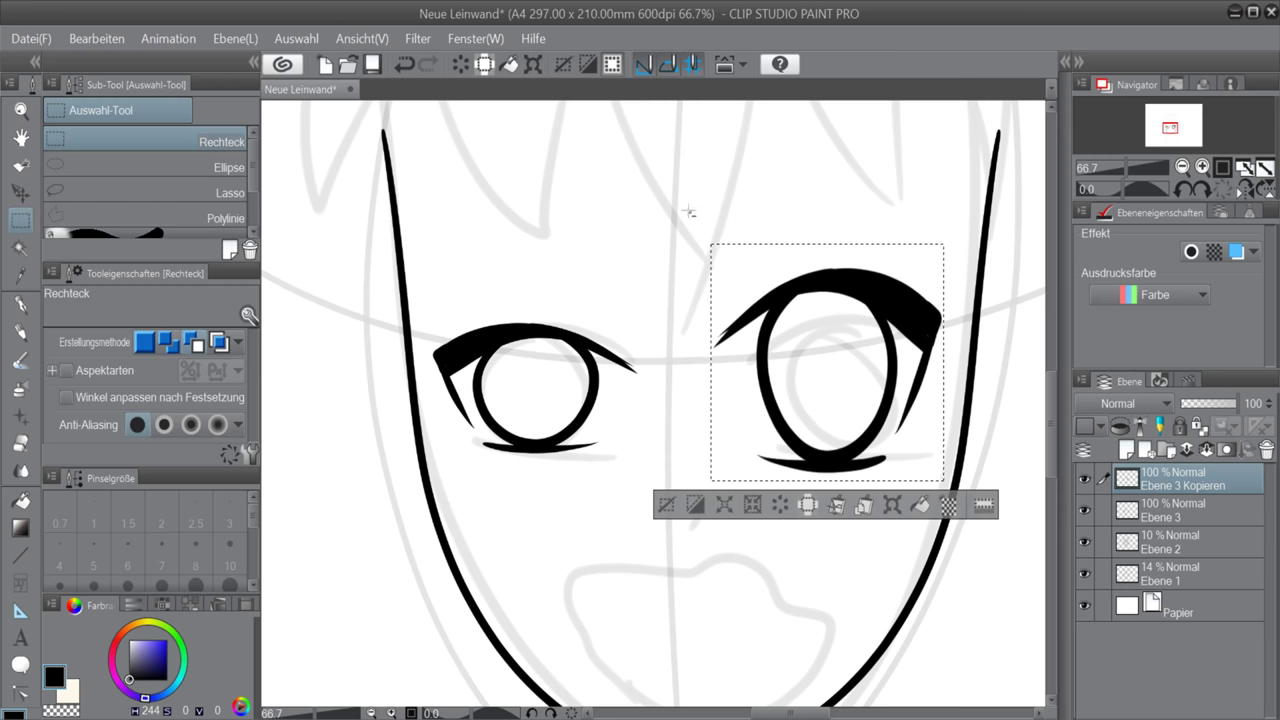
left_click(688, 211)
left_click(1130, 510)
left_click(61, 711)
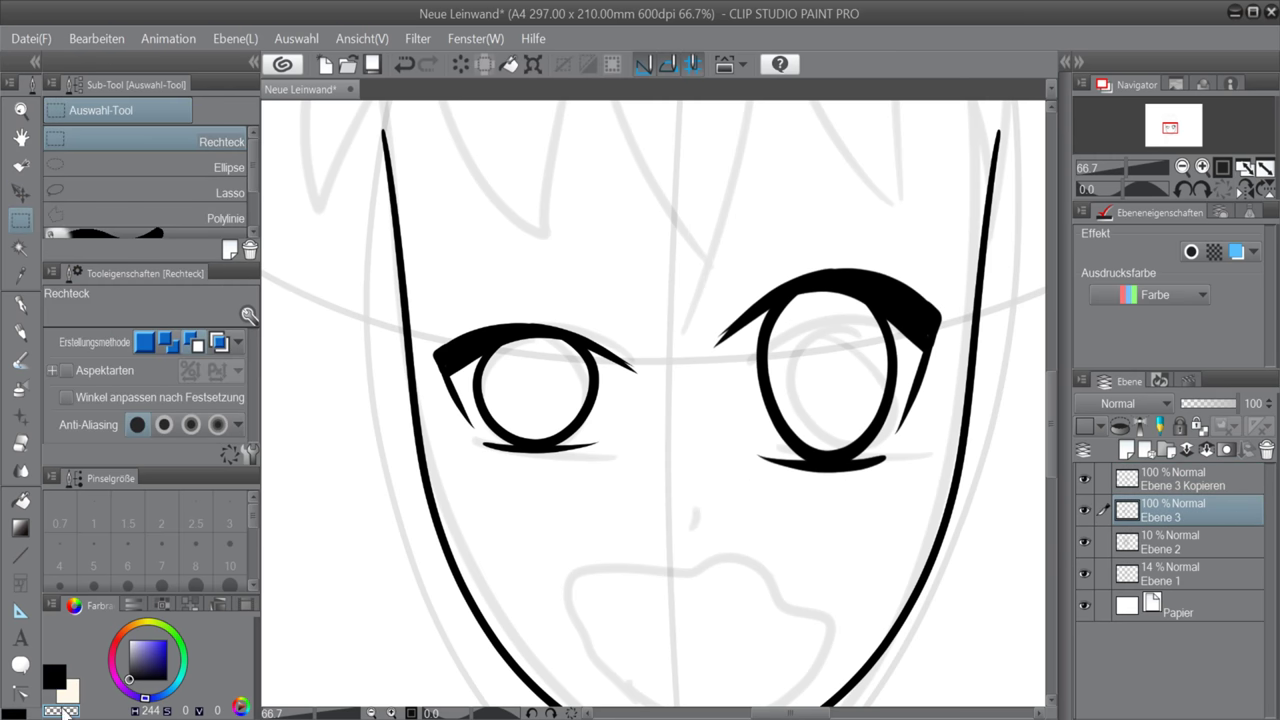
left_click(22, 304)
mouse_move(455, 360)
left_mouse_down()
mouse_move(437, 337)
mouse_move(451, 344)
left_mouse_up()
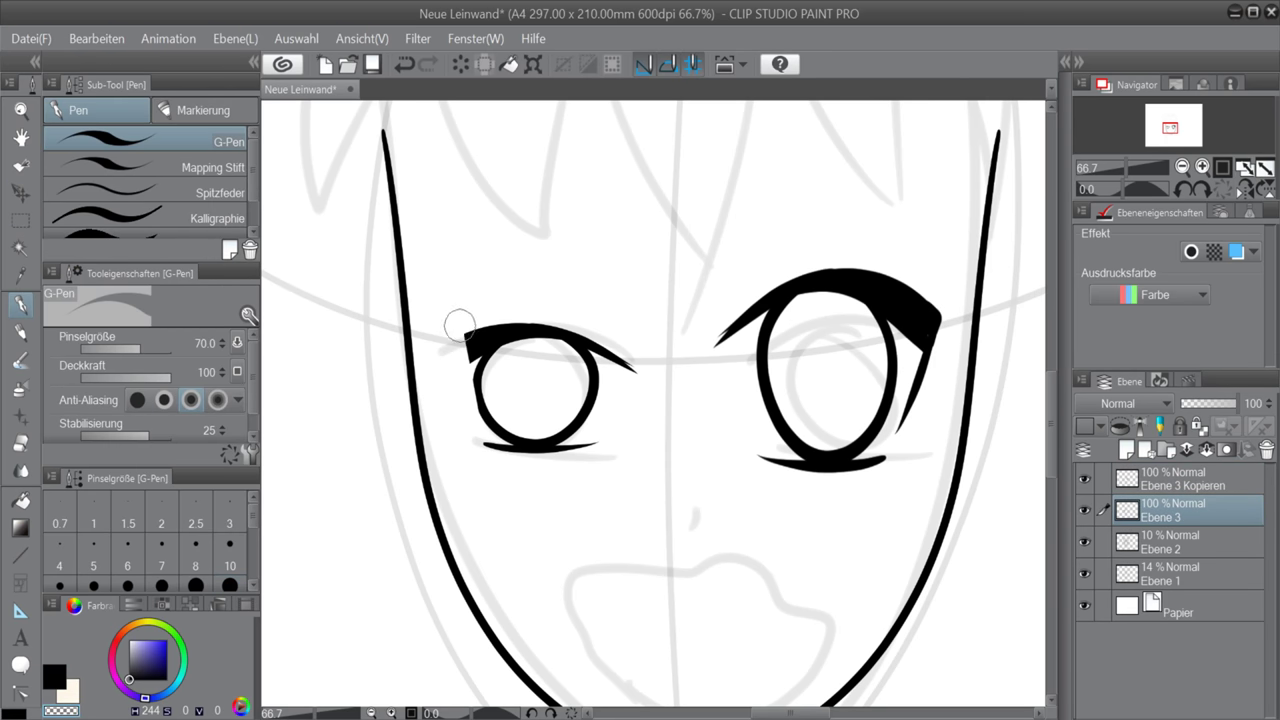
left_click(21, 221)
left_click_drag(444, 293, 584, 443)
key("Delete")
key("ctrl+d")
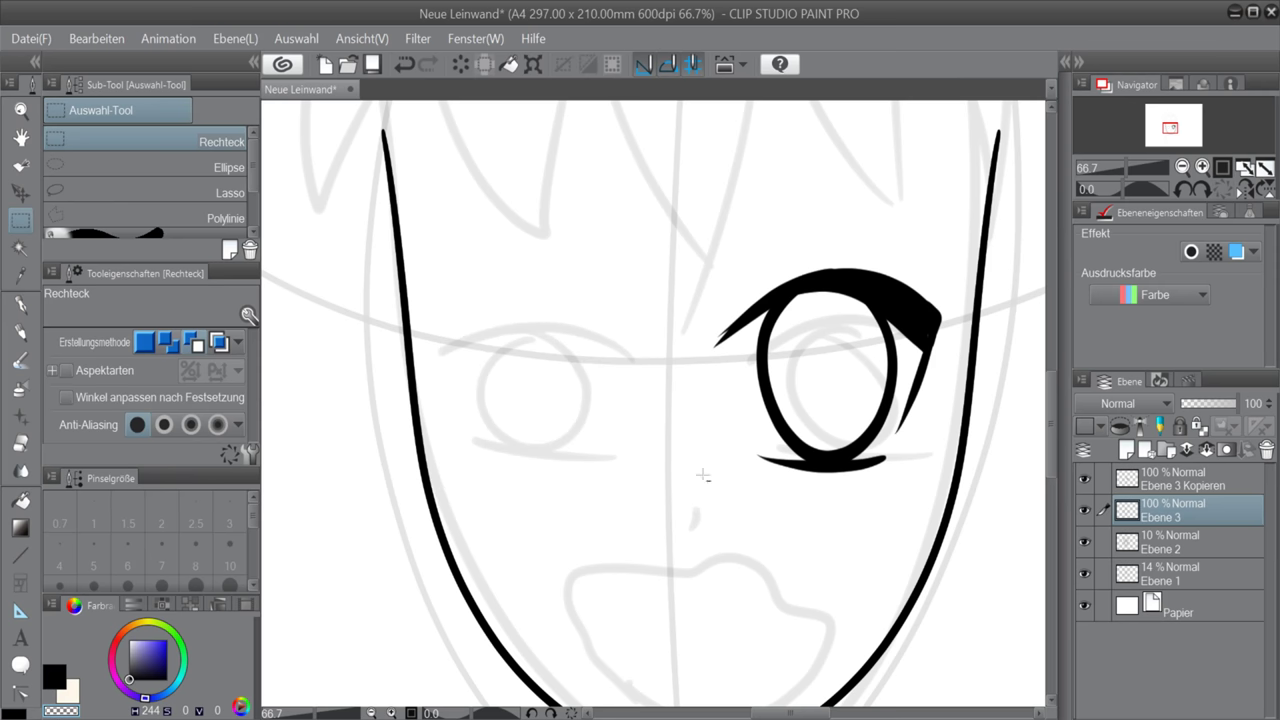
Duplicate the enlarged right eye from layer Ebene 3 Kopieren and move the copy over the left eye sketch
left_click(1165, 485)
left_click(97, 39)
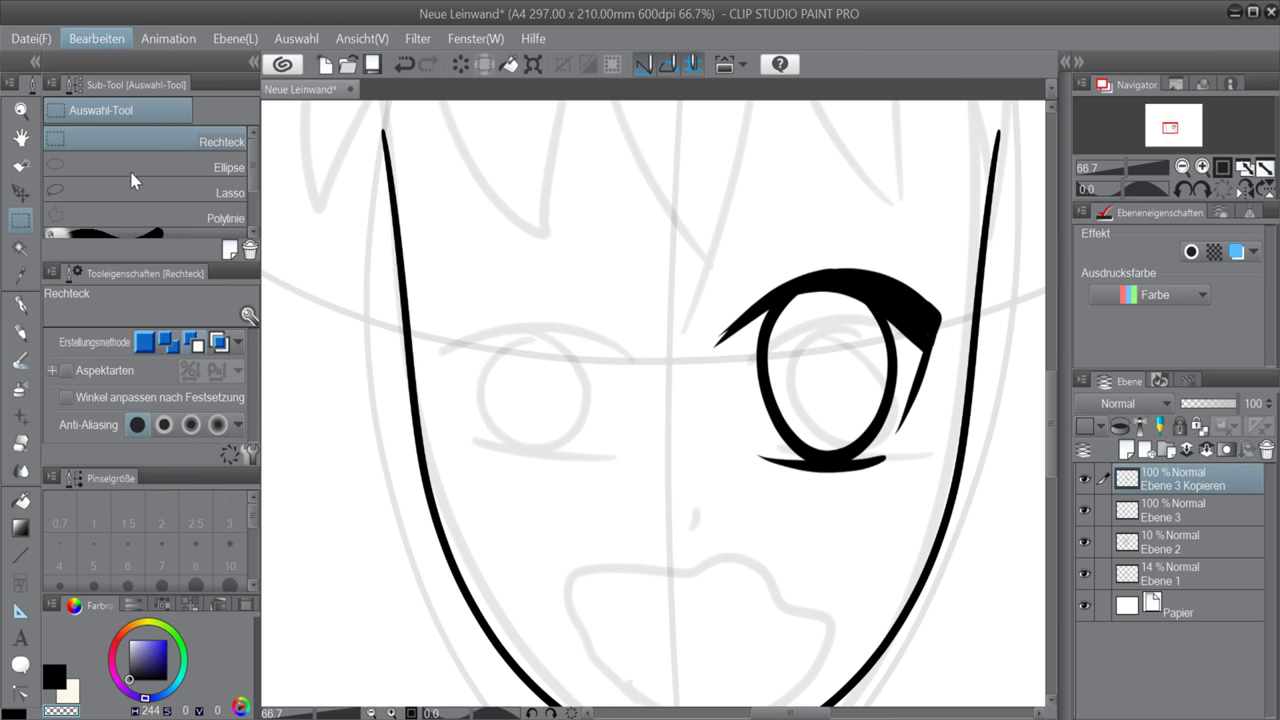
left_click(131, 173)
left_click(97, 39)
left_click(131, 165)
left_click(21, 193)
left_click_drag(836, 288, 482, 286)
Mirror the copied left eye horizontally and align it level with the right eye
left_click(88, 39)
left_click(505, 430)
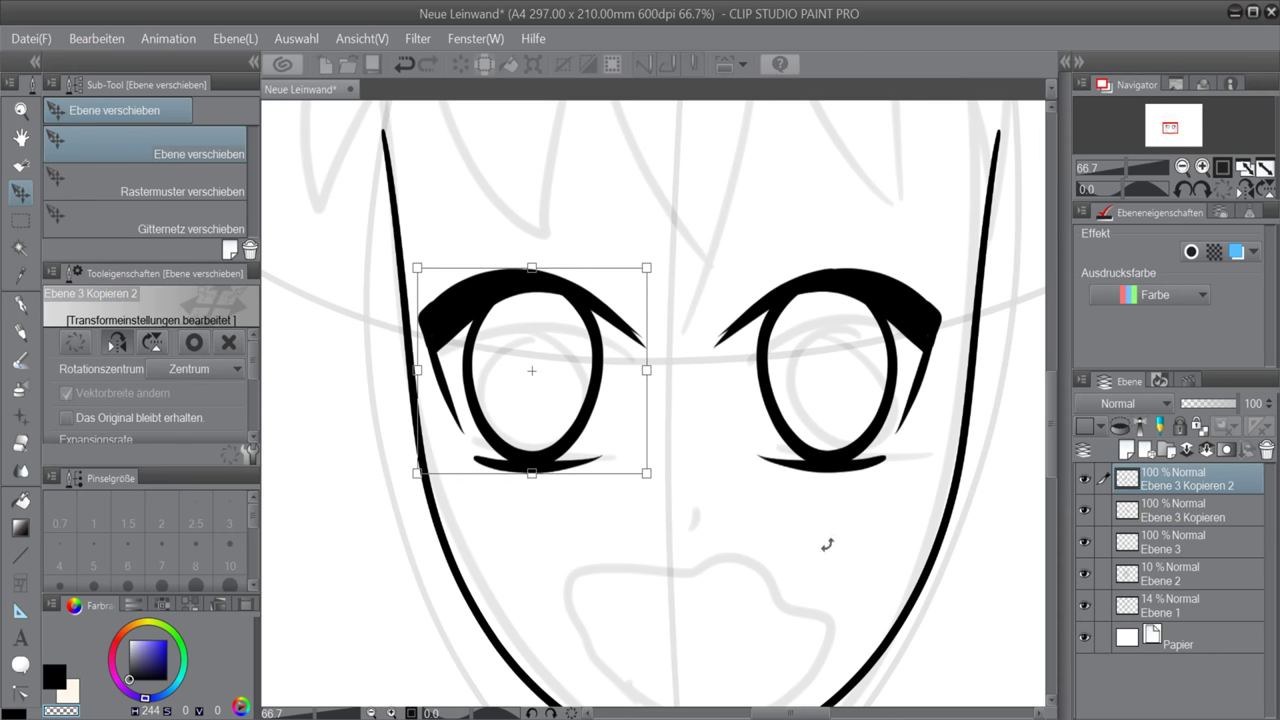
left_click_drag(519, 463, 525, 461)
left_click(194, 342)
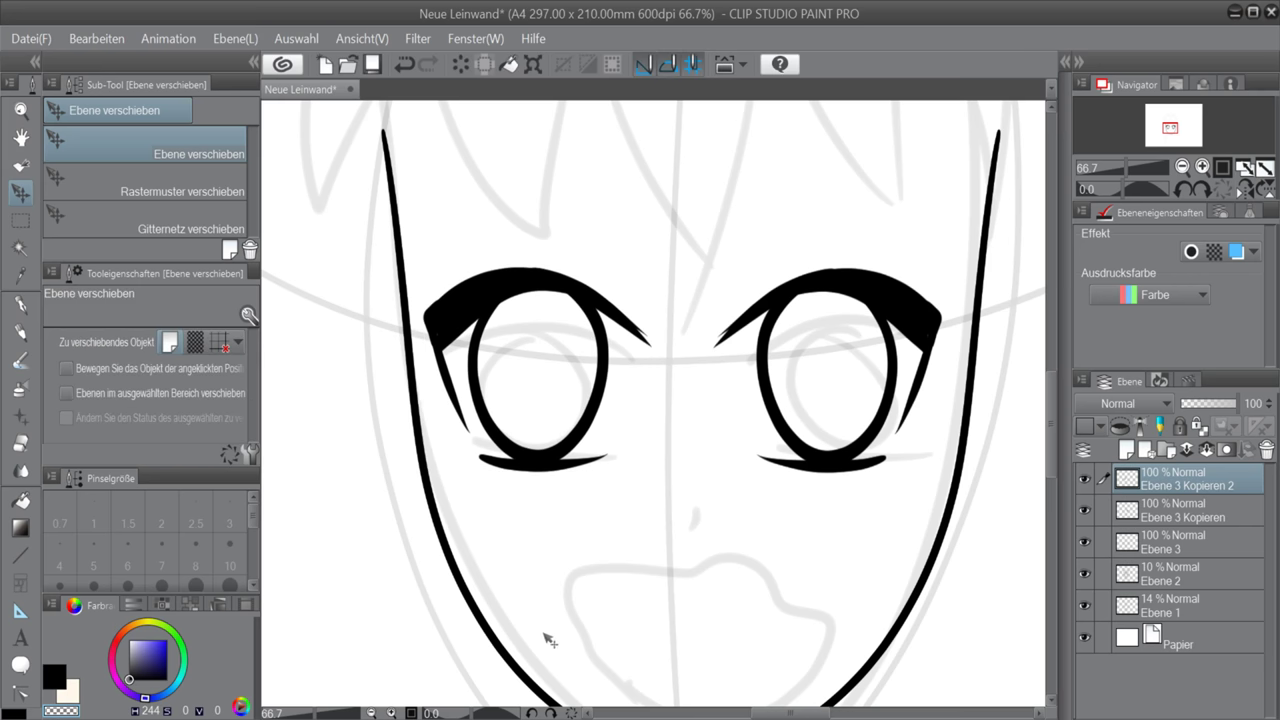
scroll(952, 485, "down", 2)
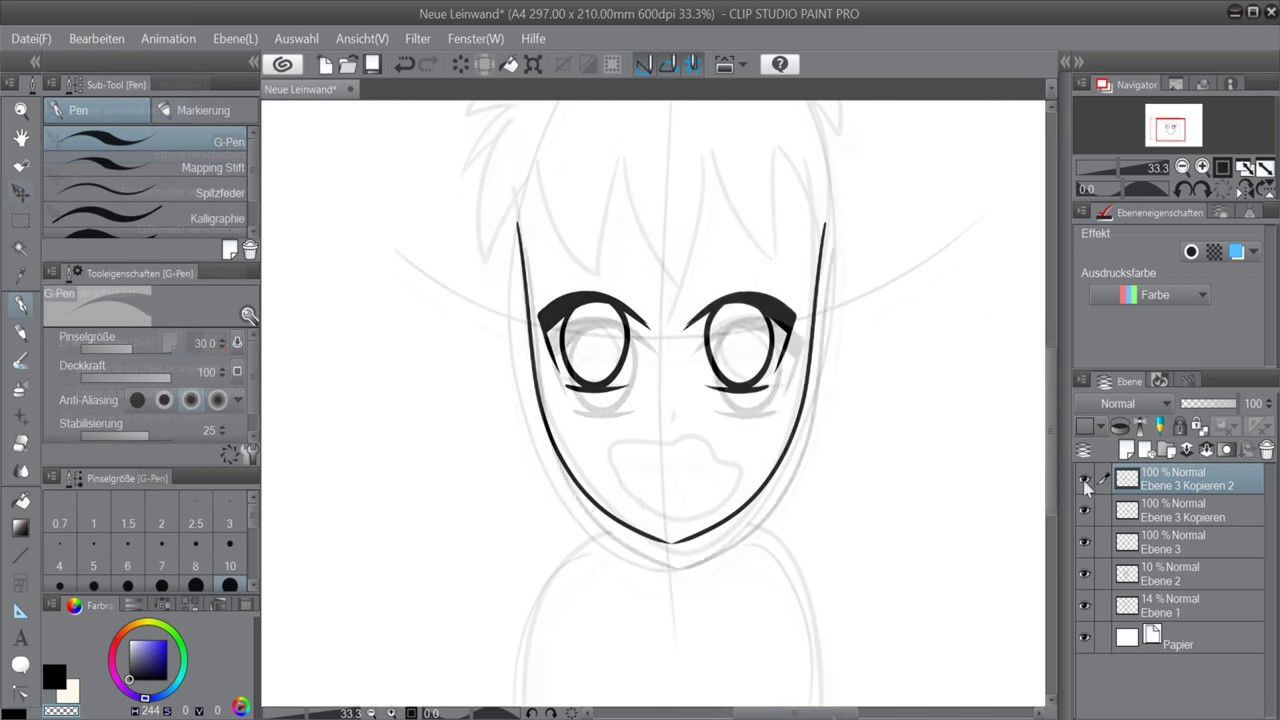
Merge layer Ebene 3 Kopieren 2 with the mirrored eye into Ebene 3 Kopieren and check its visibility
left_click(1086, 479)
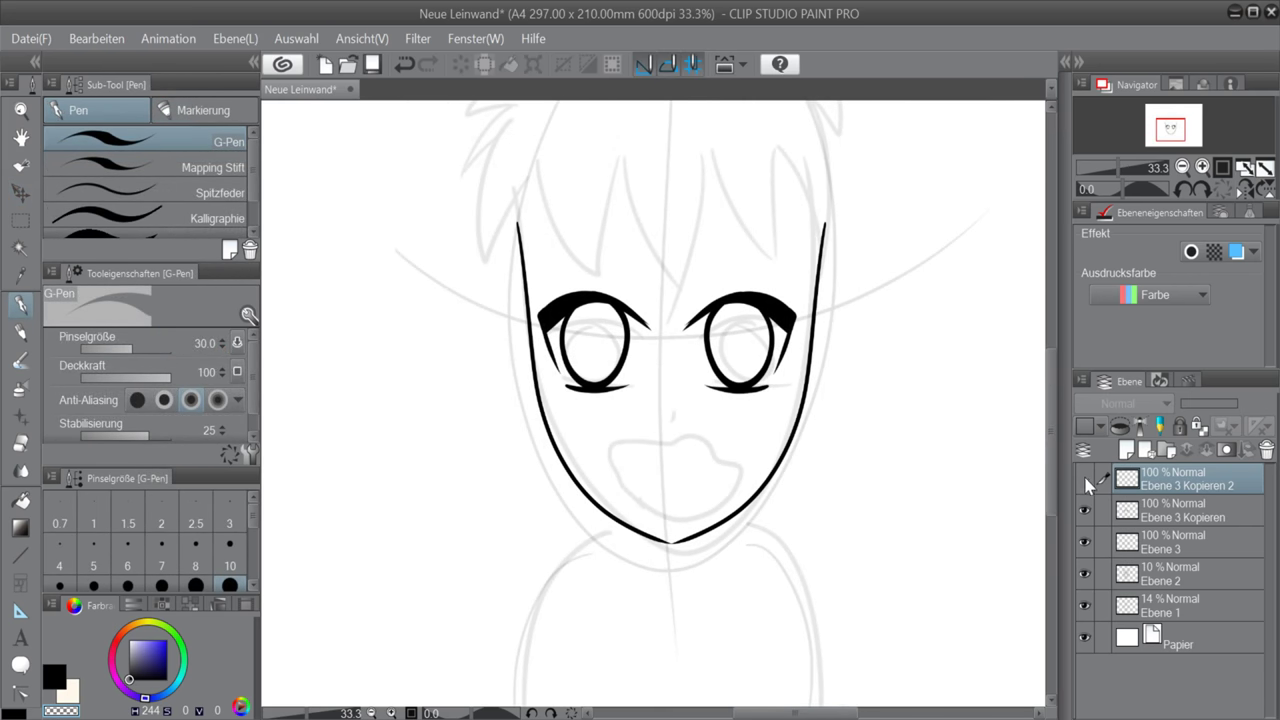
left_click(1188, 451)
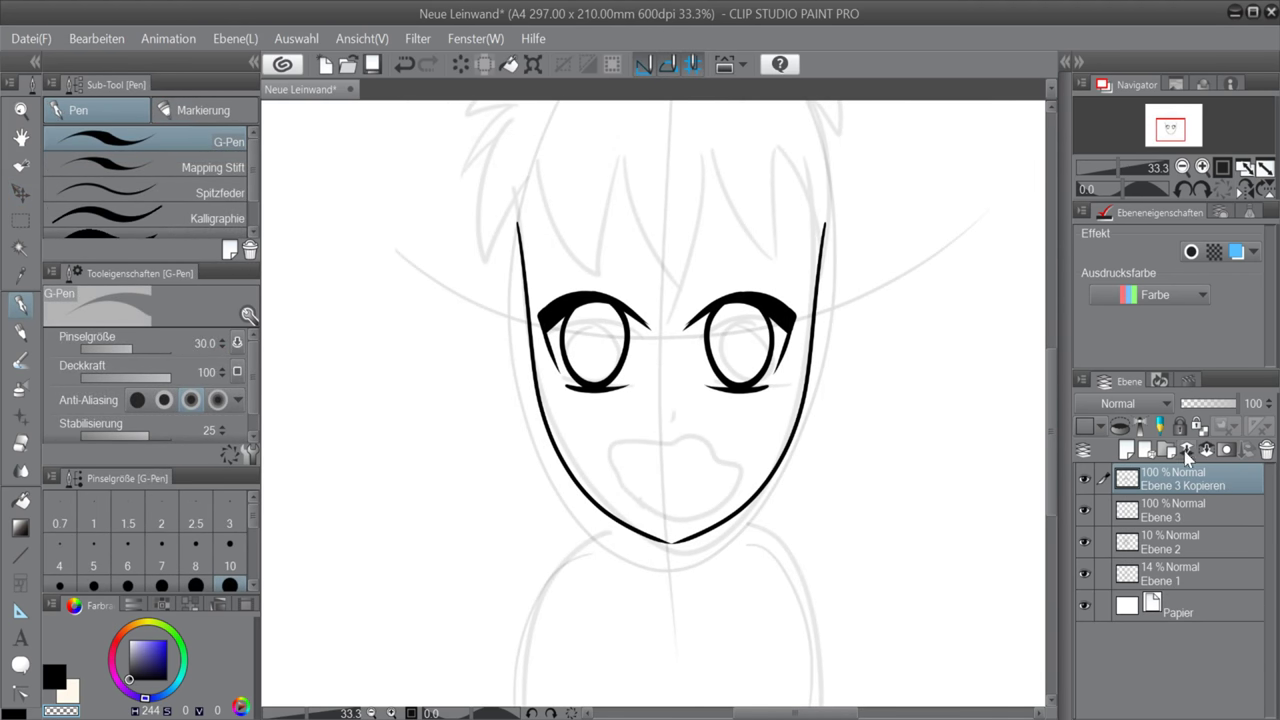
left_click(1085, 479)
left_click(1085, 479)
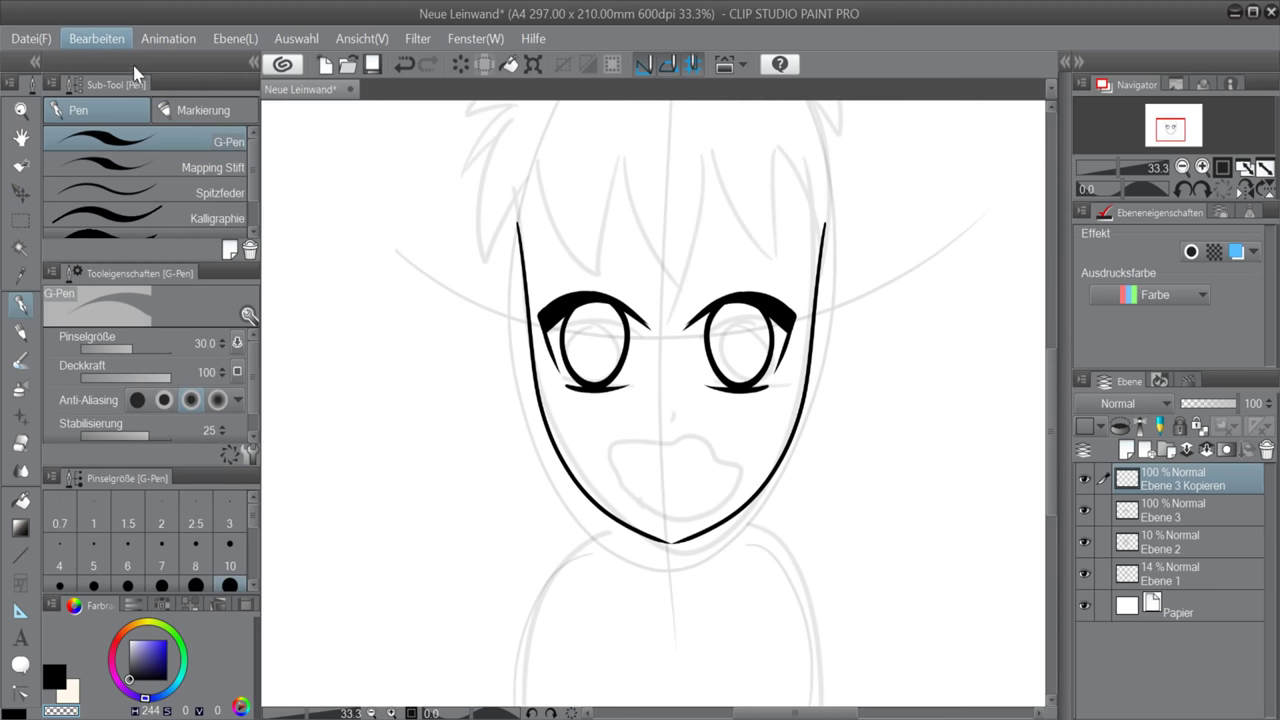
Reduce the pen size to 25 and ink a narrow vertical pupil in each eye and a small nose mark
left_click(404, 64)
key("ctrl+y")
key("bracketleft")
scroll(641, 371, "up", 1)
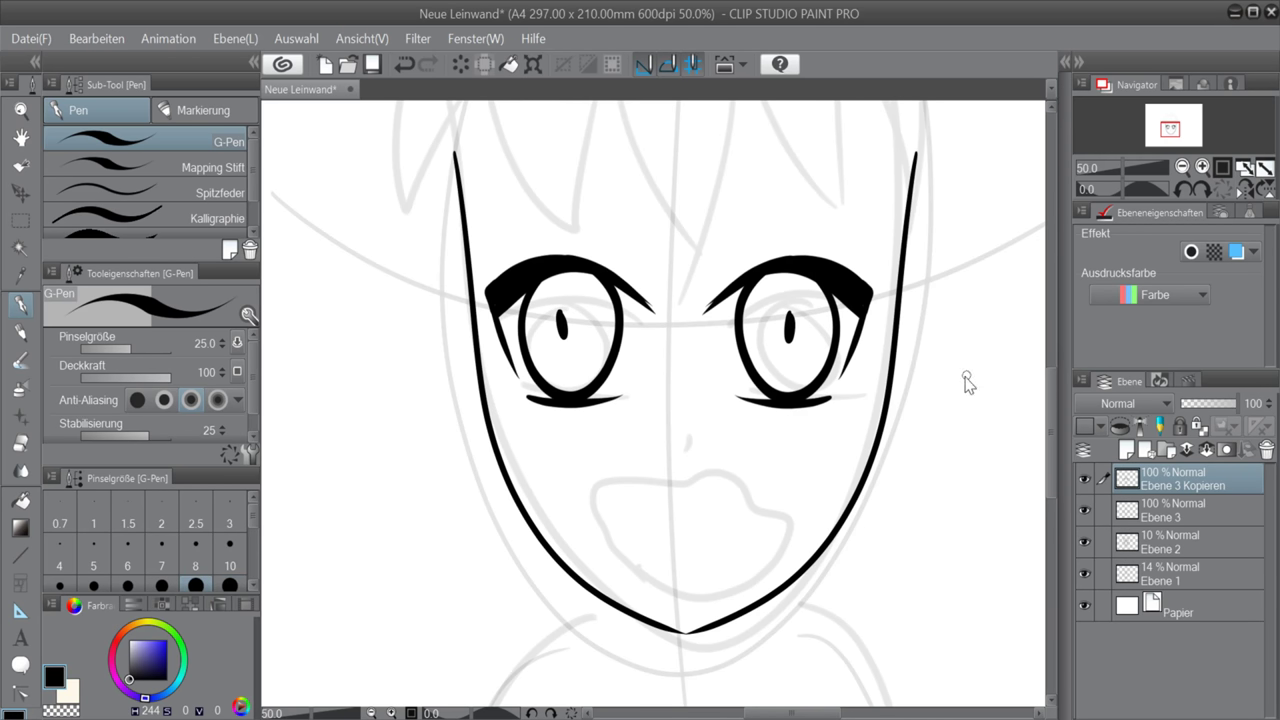
scroll(992, 384, "down", 2)
scroll(1033, 404, "up", 2)
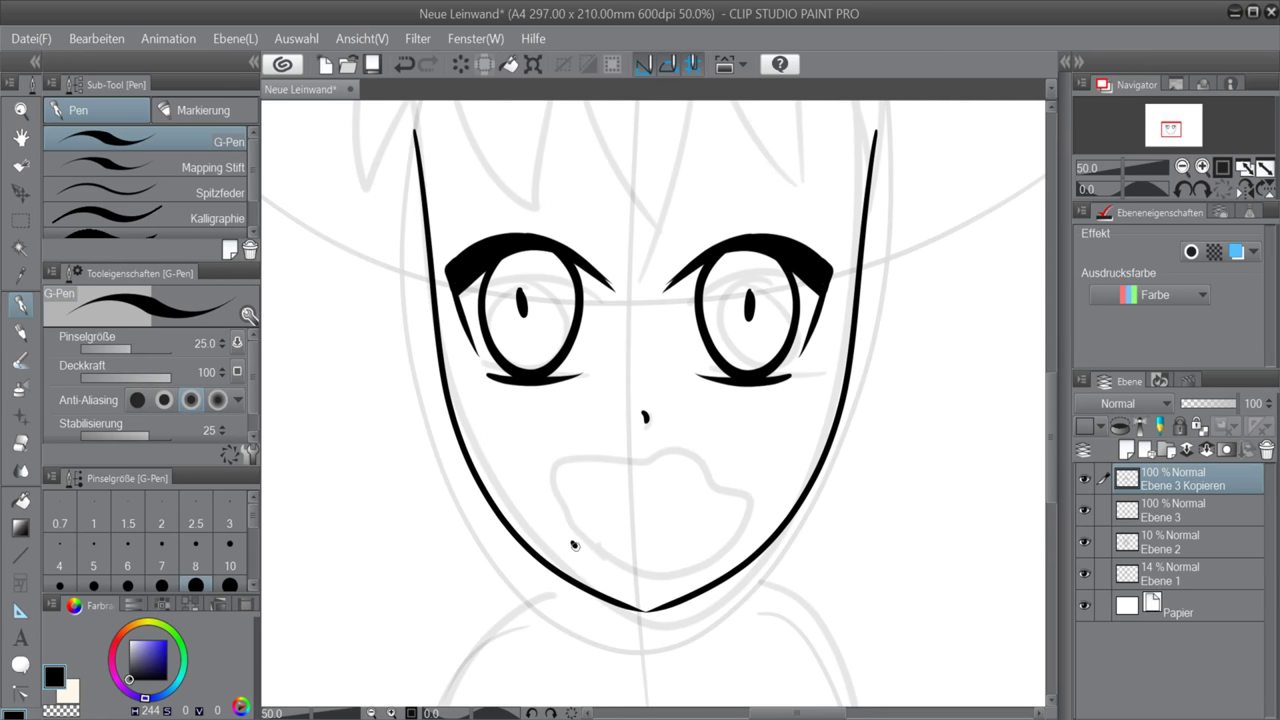
Ink a closed, wavy outline of a wide-open mouth over the mouth sketch
mouse_move(572, 550)
left_mouse_down()
mouse_move(562, 540)
mouse_move(712, 565)
mouse_move(566, 540)
mouse_move(709, 549)
mouse_move(567, 543)
left_mouse_up()
key("ctrl+z")
key("ctrl+z")
key("ctrl+z")
mouse_move(546, 489)
left_mouse_down()
mouse_move(752, 507)
mouse_move(545, 488)
left_mouse_up()
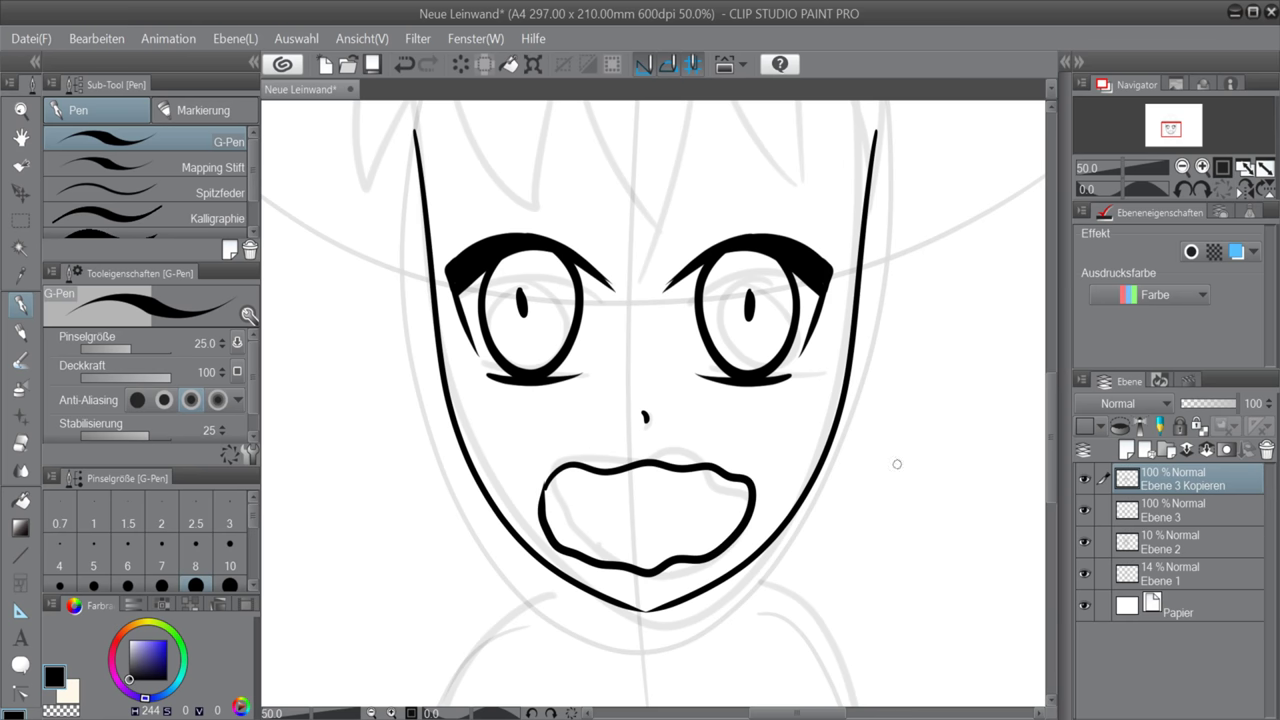
Clean up the overlapping stroke ends at the left side of the mouth outline using the transparent colour
scroll(583, 448, "up", 2)
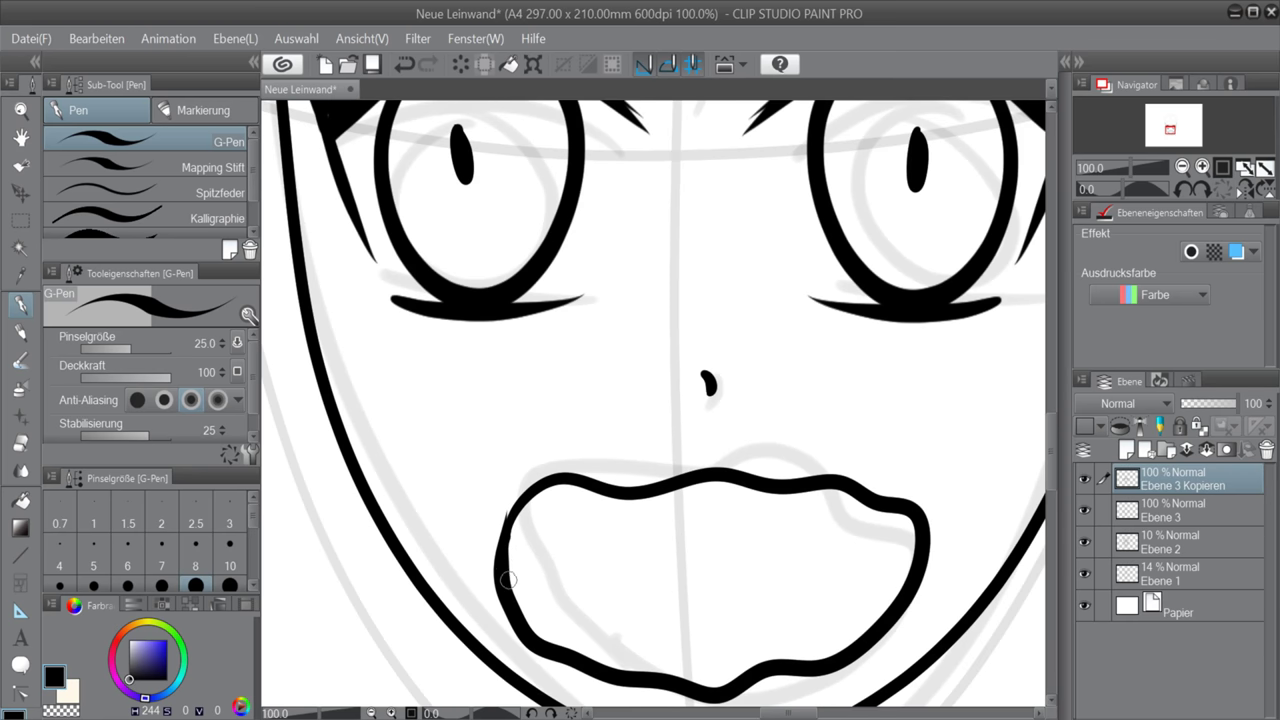
left_click(64, 700)
left_click(62, 710)
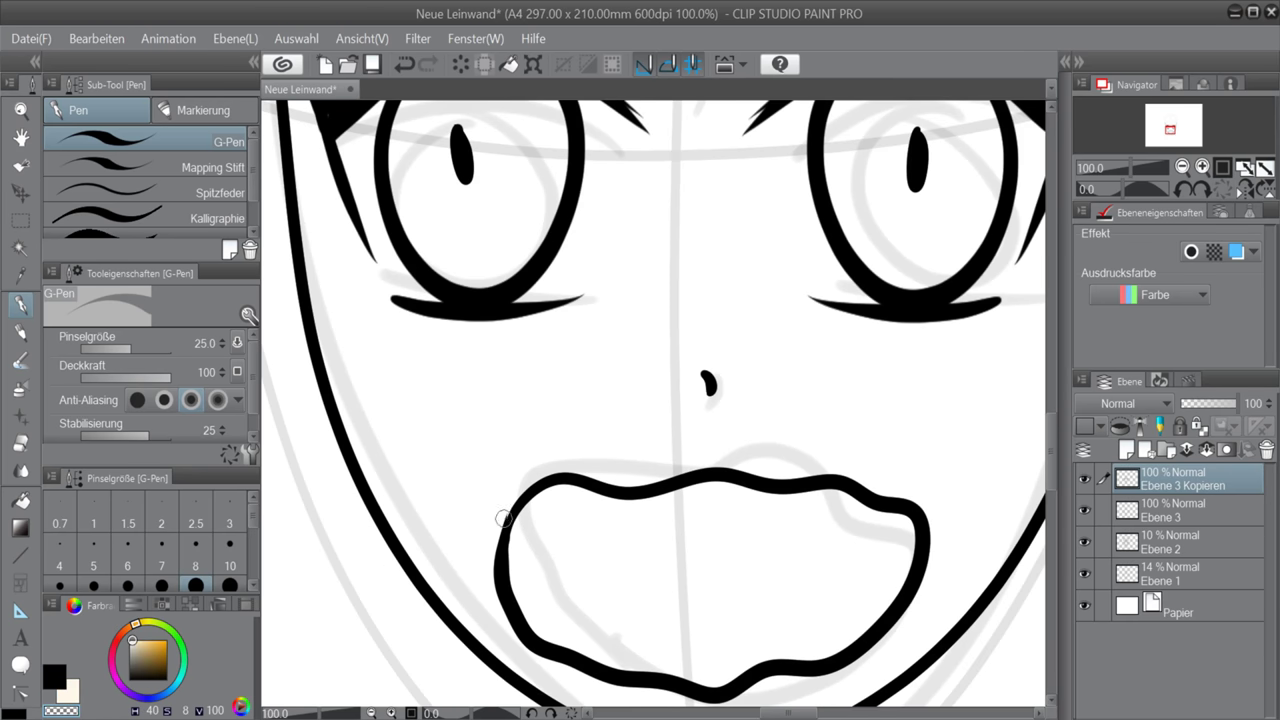
Switch back to black and ink a curved line across the inside of the mouth
scroll(871, 524, "down", 2)
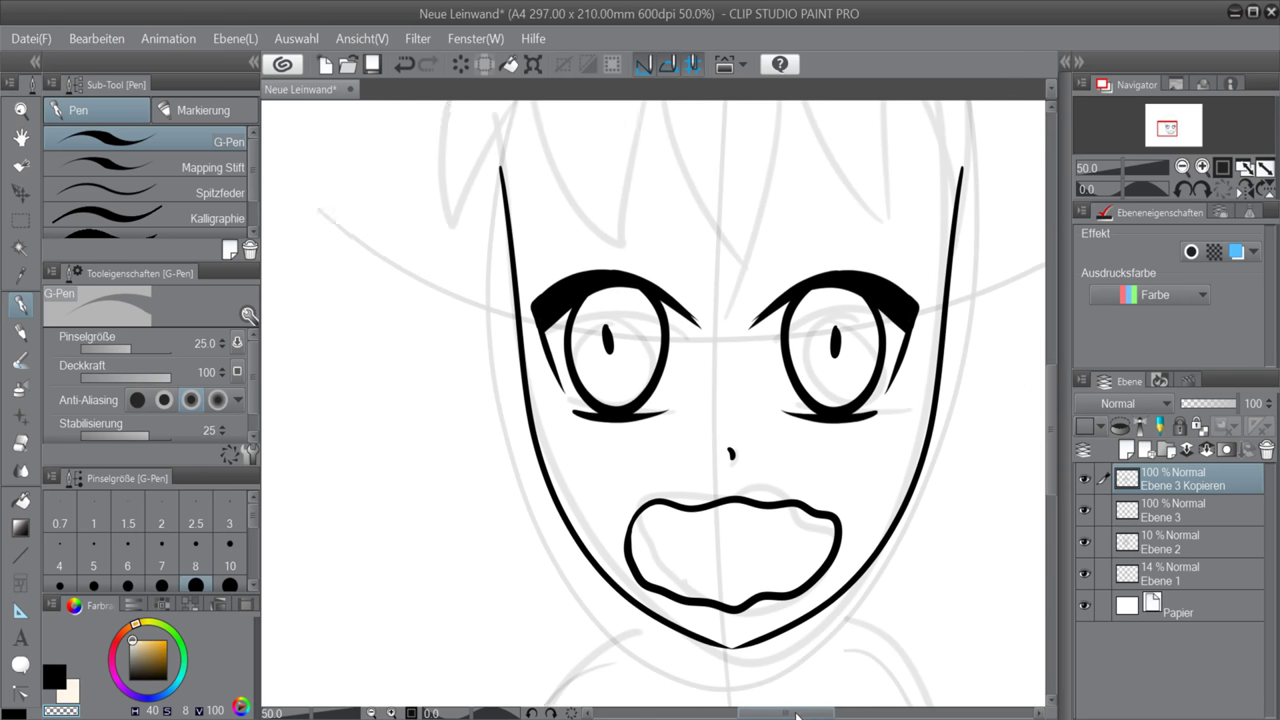
key("x")
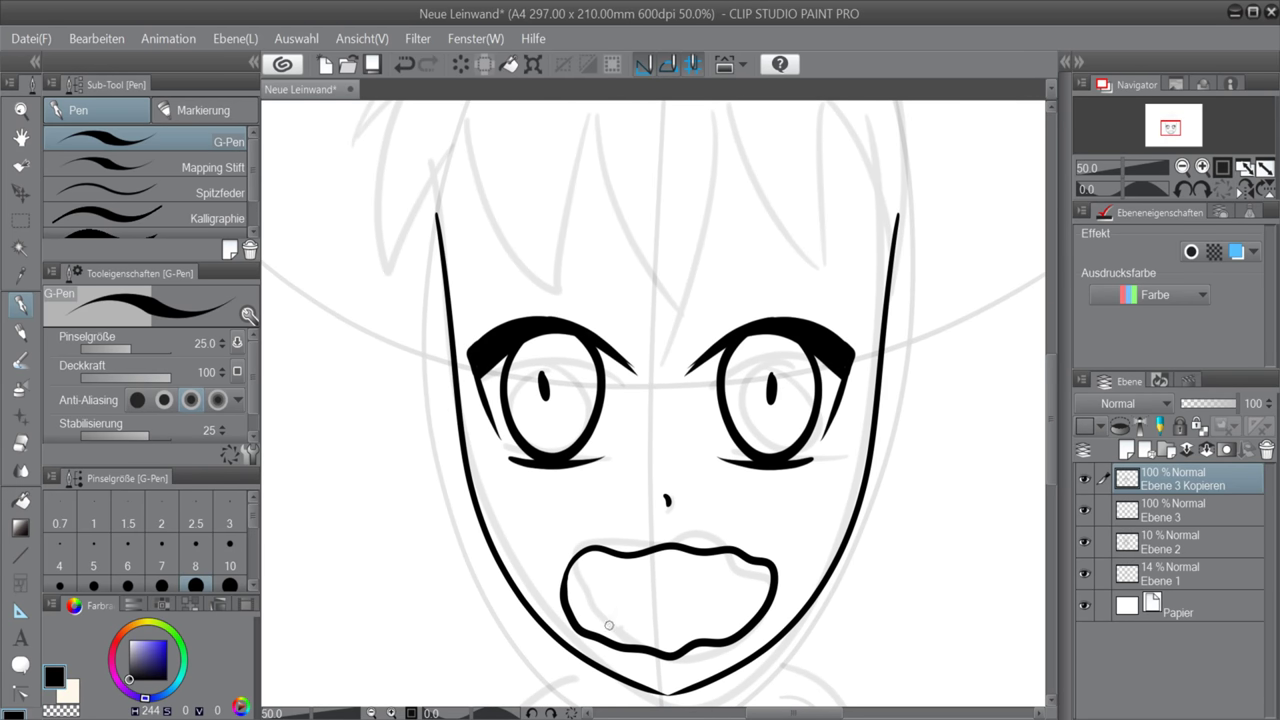
left_click_drag(566, 595, 767, 593)
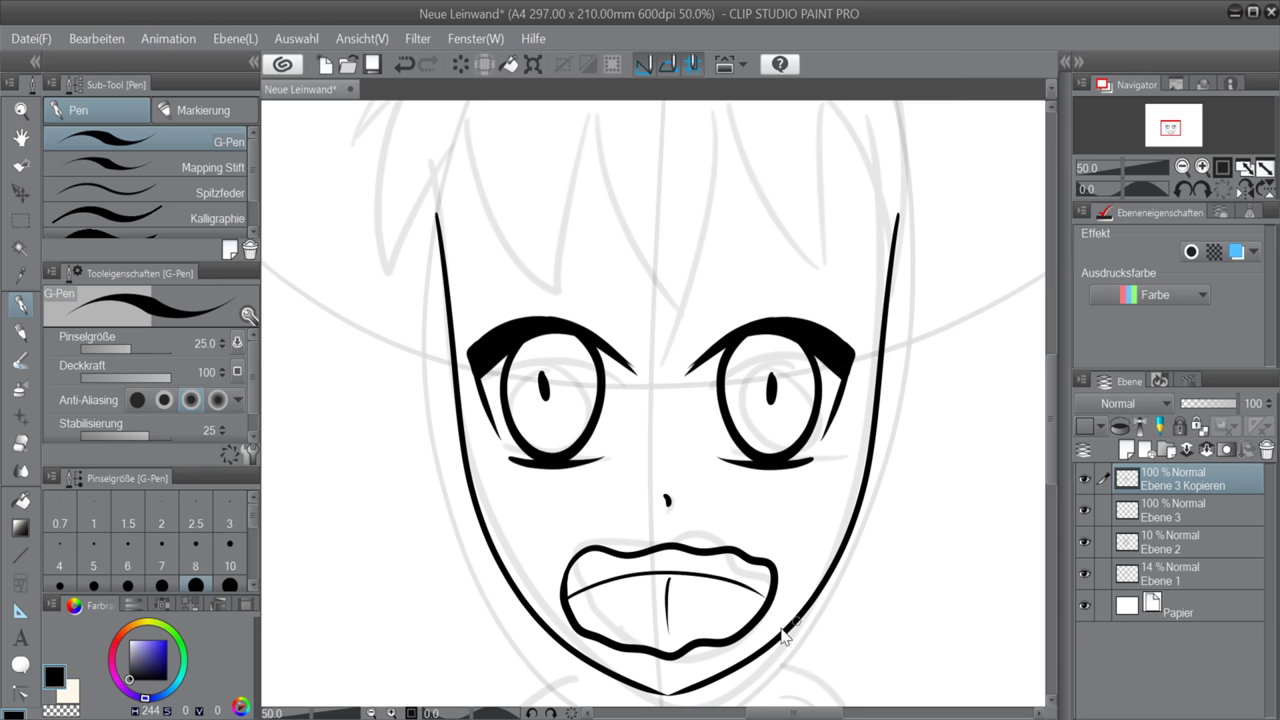
key("ctrl+z")
left_click_drag(603, 582, 597, 634)
key("ctrl+z")
key("ctrl+z")
Ink a thin arched eyebrow above each eye
scroll(1022, 448, "up", 3)
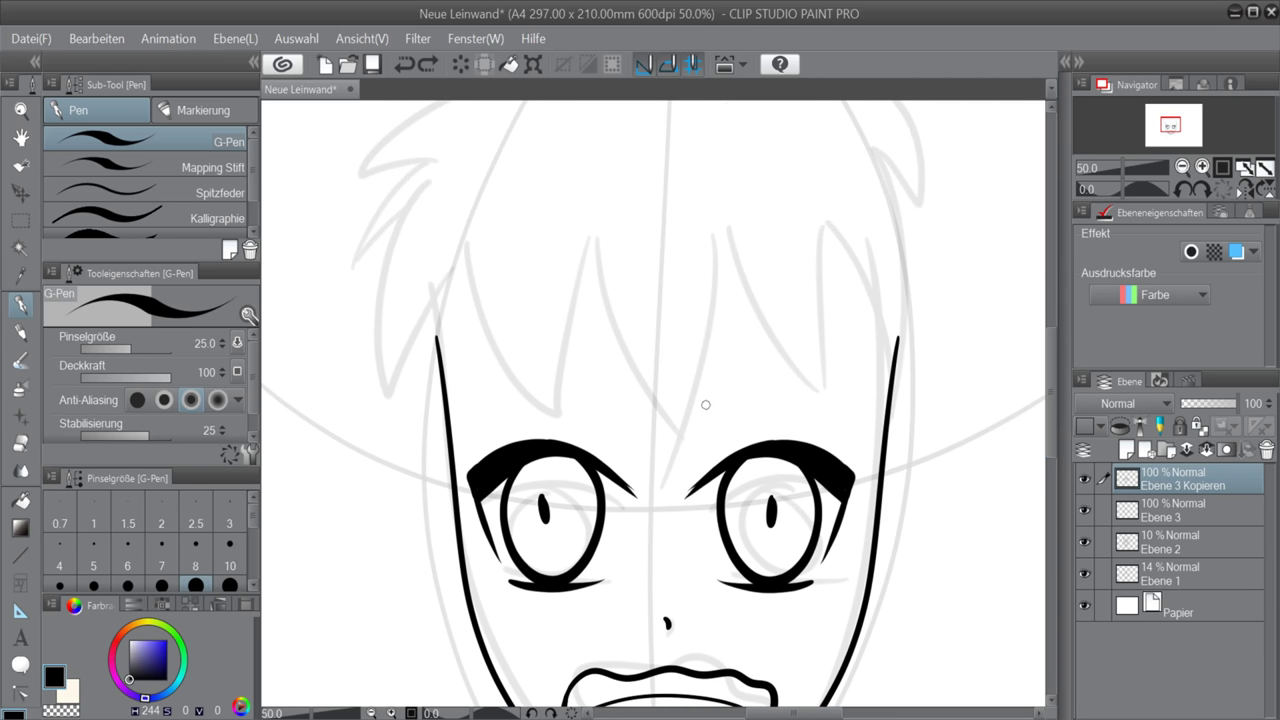
left_click_drag(710, 388, 858, 430)
left_click_drag(610, 384, 464, 442)
key("ctrl+z")
key("ctrl+z")
mouse_move(708, 386)
left_mouse_down()
mouse_move(810, 393)
mouse_move(866, 428)
left_mouse_up()
mouse_move(620, 390)
left_mouse_down()
mouse_move(464, 440)
mouse_move(608, 384)
left_mouse_up()
key("ctrl+z")
Refine the upper lash lines of both eyes with the transparent colour at pen size 50, rotating the canvas and resetting it
scroll(1050, 420, "down", 3)
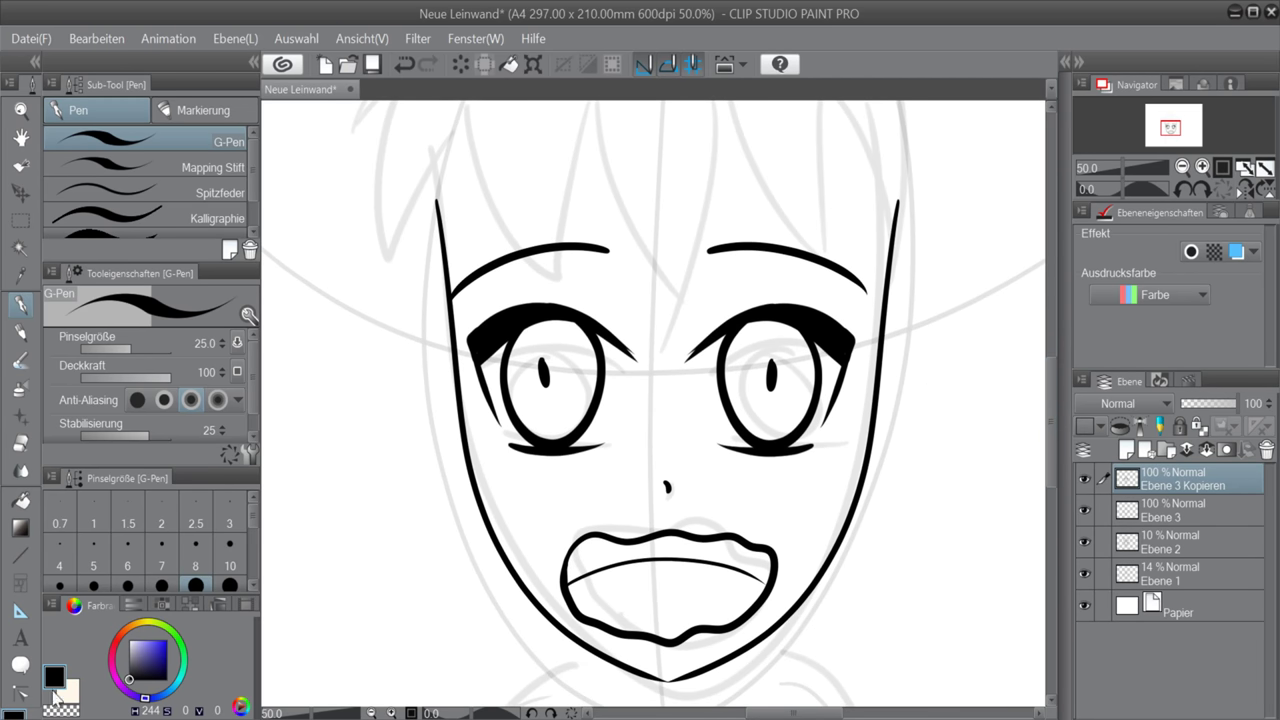
left_click(62, 694)
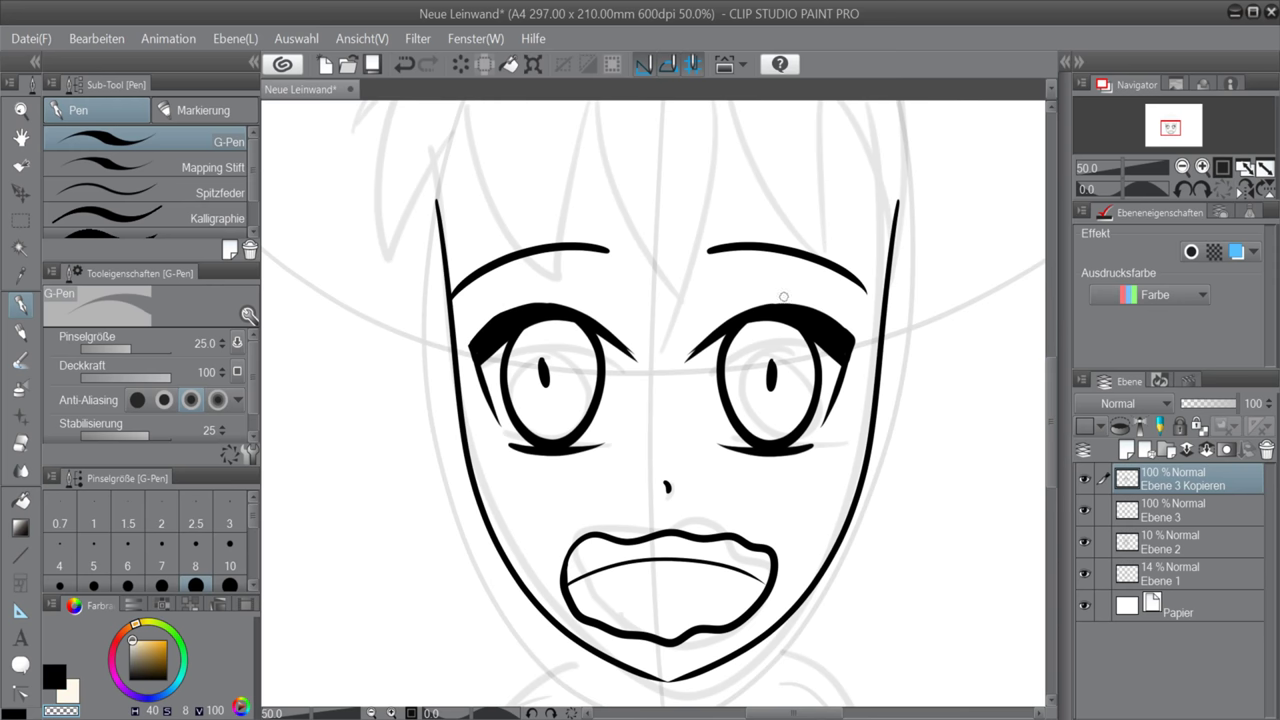
key("bracketleft")
key("bracketright")
key("bracketright")
left_click_drag(548, 294, 458, 347)
left_click_drag(1122, 190, 1098, 190)
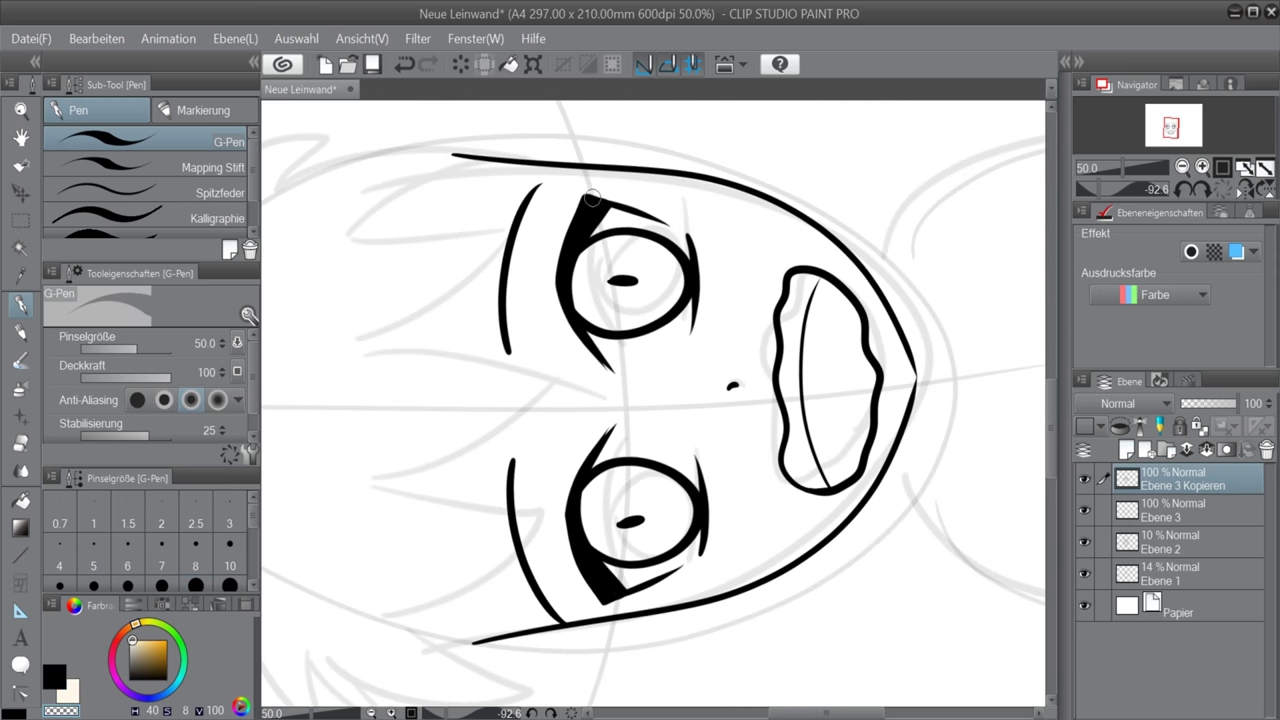
left_click(1208, 188)
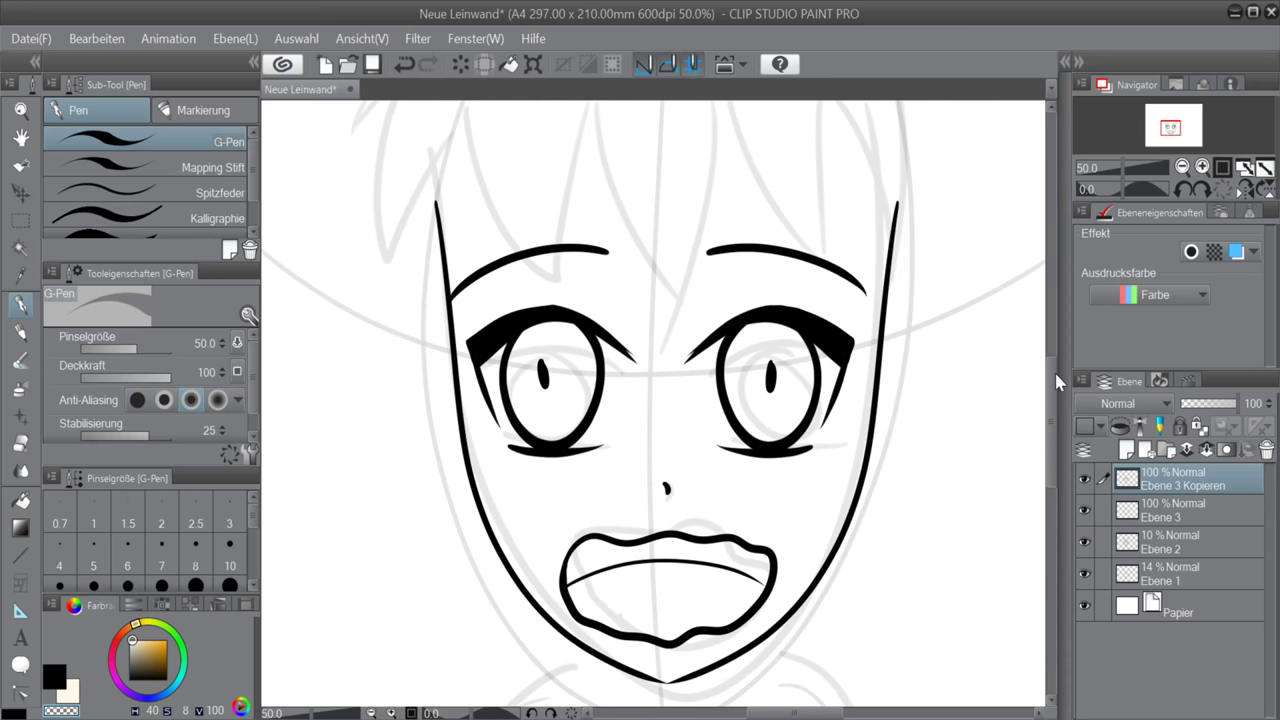
Erase part of the left eye's pupil and redraw it in black at pen size 25
left_click_drag(550, 363, 543, 387)
left_click(51, 677)
key("bracketleft")
key("bracketleft")
key("bracketleft")
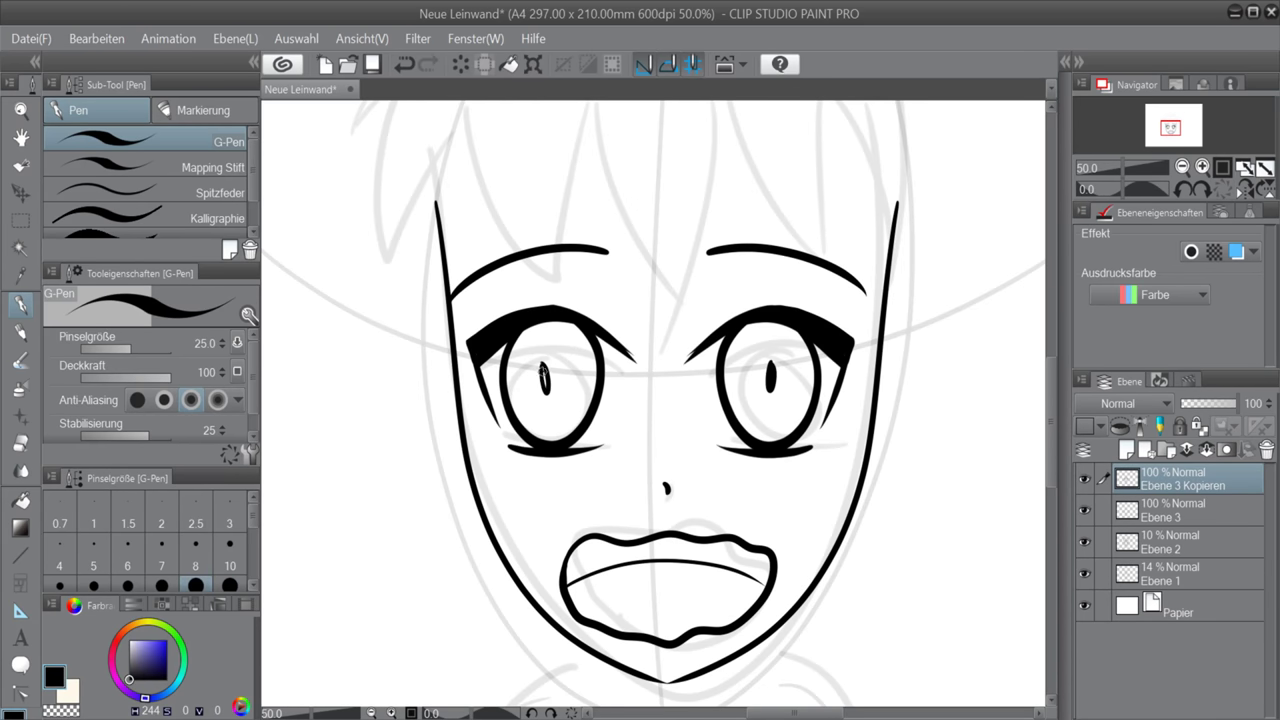
Add a new layer above the face layers for the hair
scroll(1029, 464, "up", 3)
left_click(1128, 449)
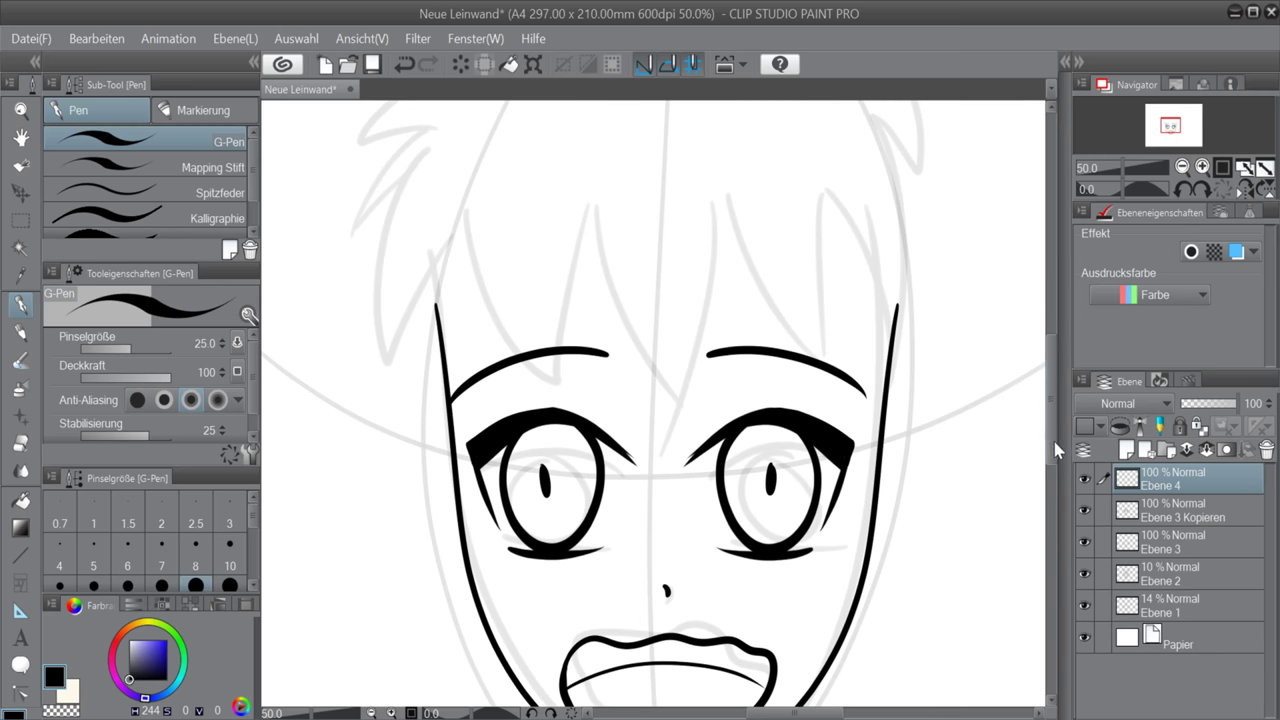
scroll(589, 337, "down", 1)
left_click_drag(487, 268, 470, 442)
left_click_drag(588, 283, 487, 440)
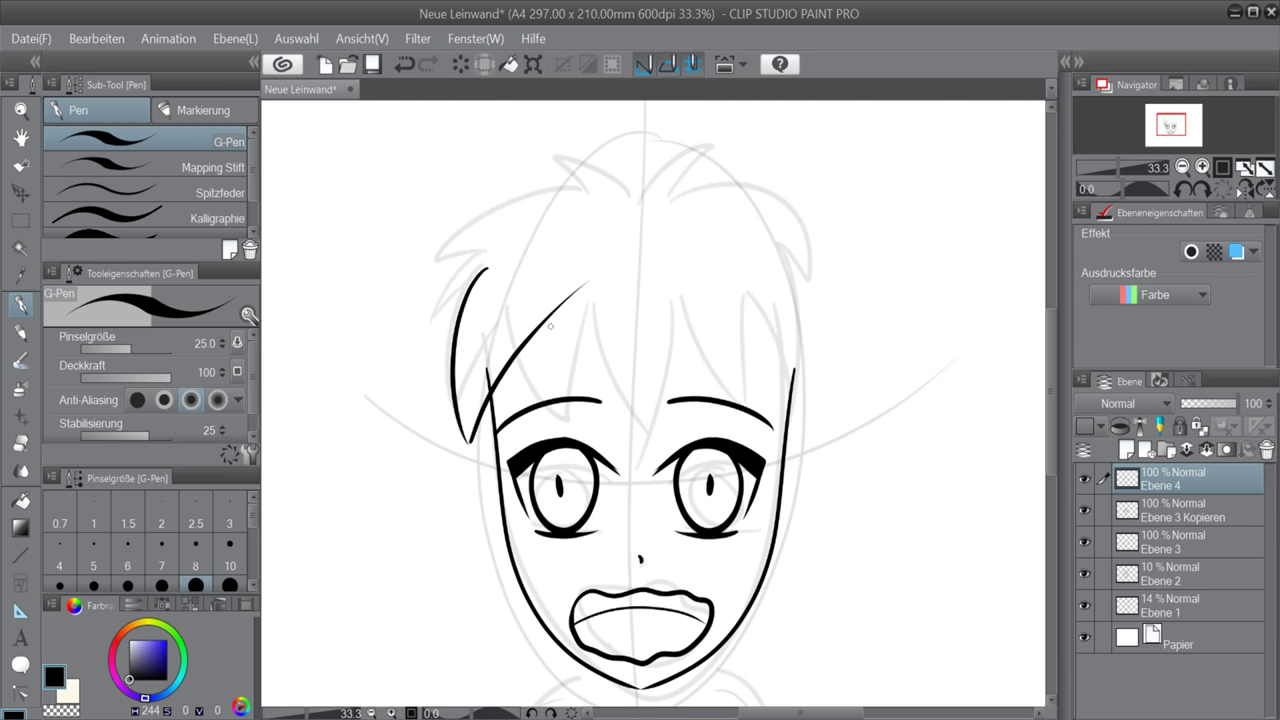
key("ctrl+z")
key("ctrl+z")
key("ctrl+z")
key("ctrl+z")
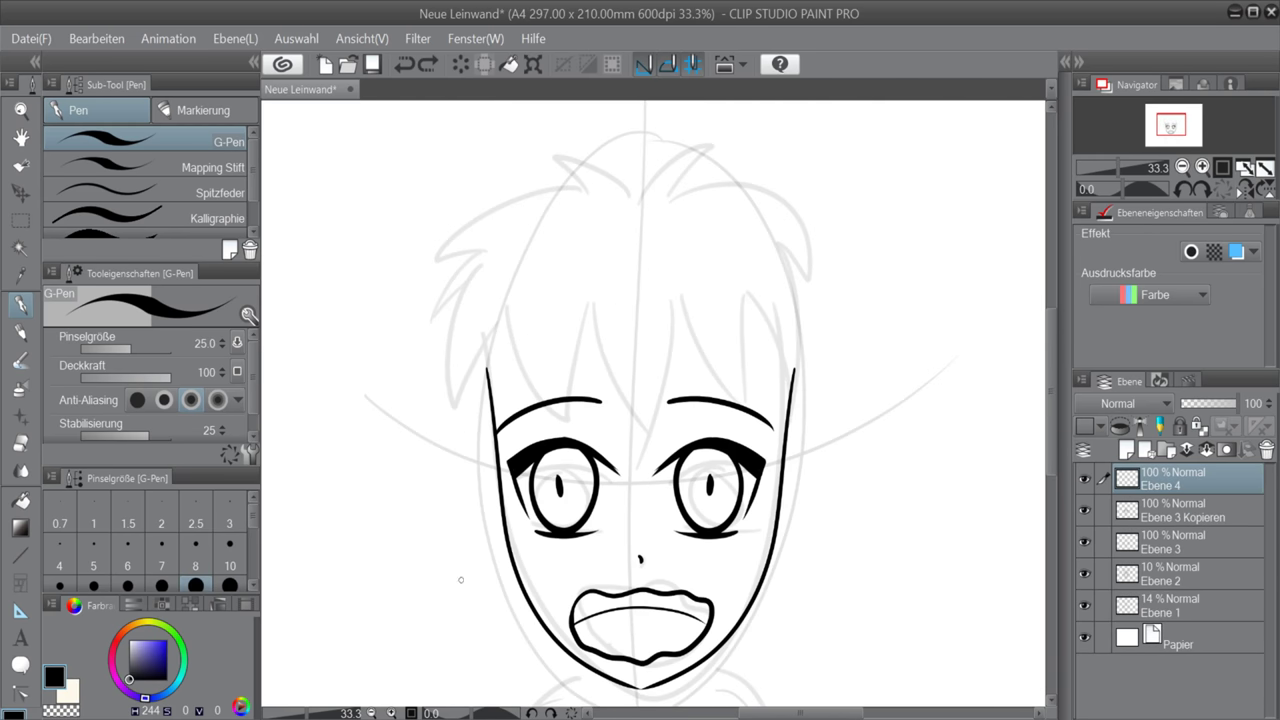
Trim the upper ends of both jaw lines on layer Ebene 3 using the transparent colour, and return to layer Ebene 4
left_click(1128, 542)
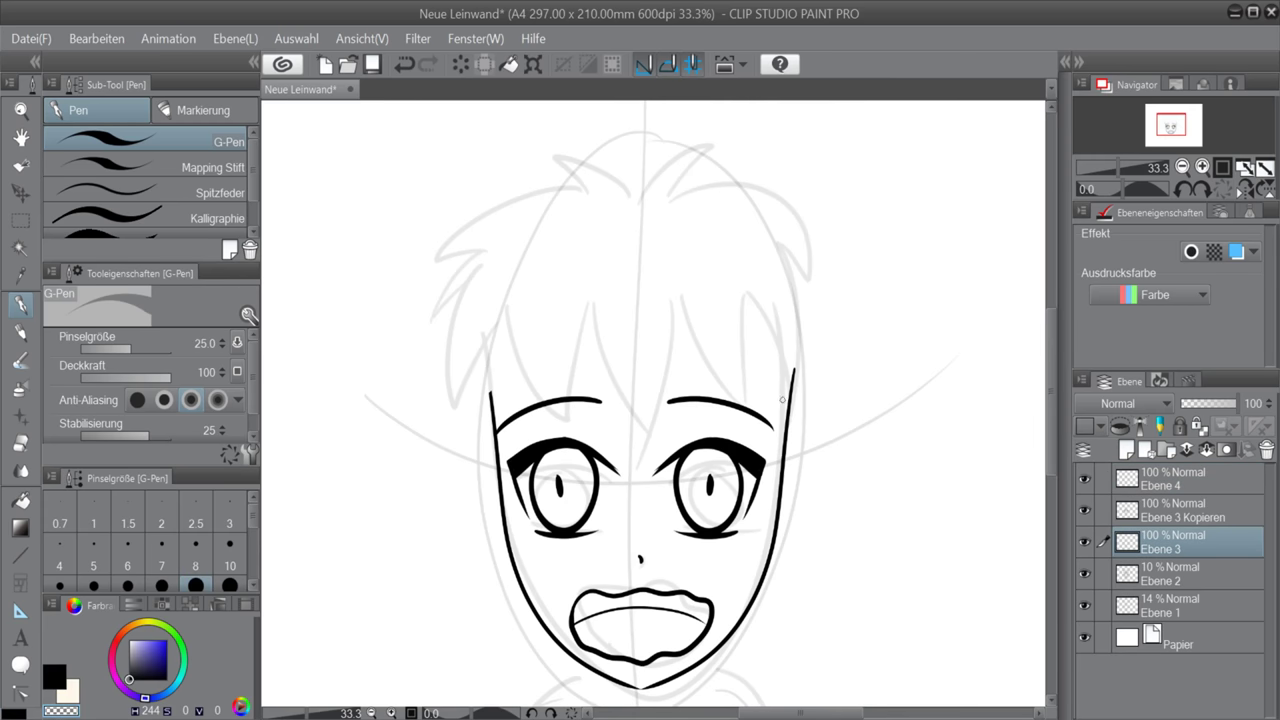
left_click(1165, 478)
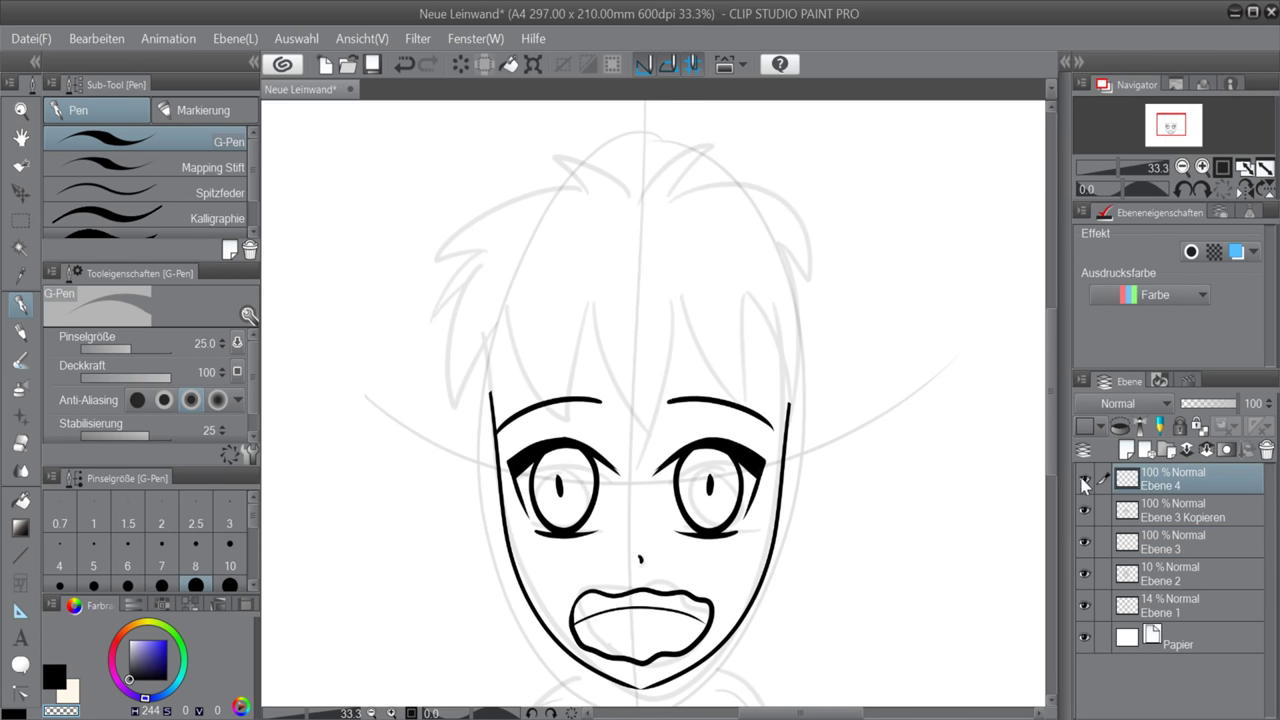
Set the pen to black at size 30 and ink a pointed hair lock along the left side of the face
left_click(55, 678)
key("bracketleft")
key("bracketleft")
key("bracketleft")
key("bracketleft")
key("bracketright")
key("bracketright")
key("bracketright")
key("bracketright")
key("bracketright")
left_click_drag(499, 281, 462, 478)
left_click_drag(465, 473, 563, 331)
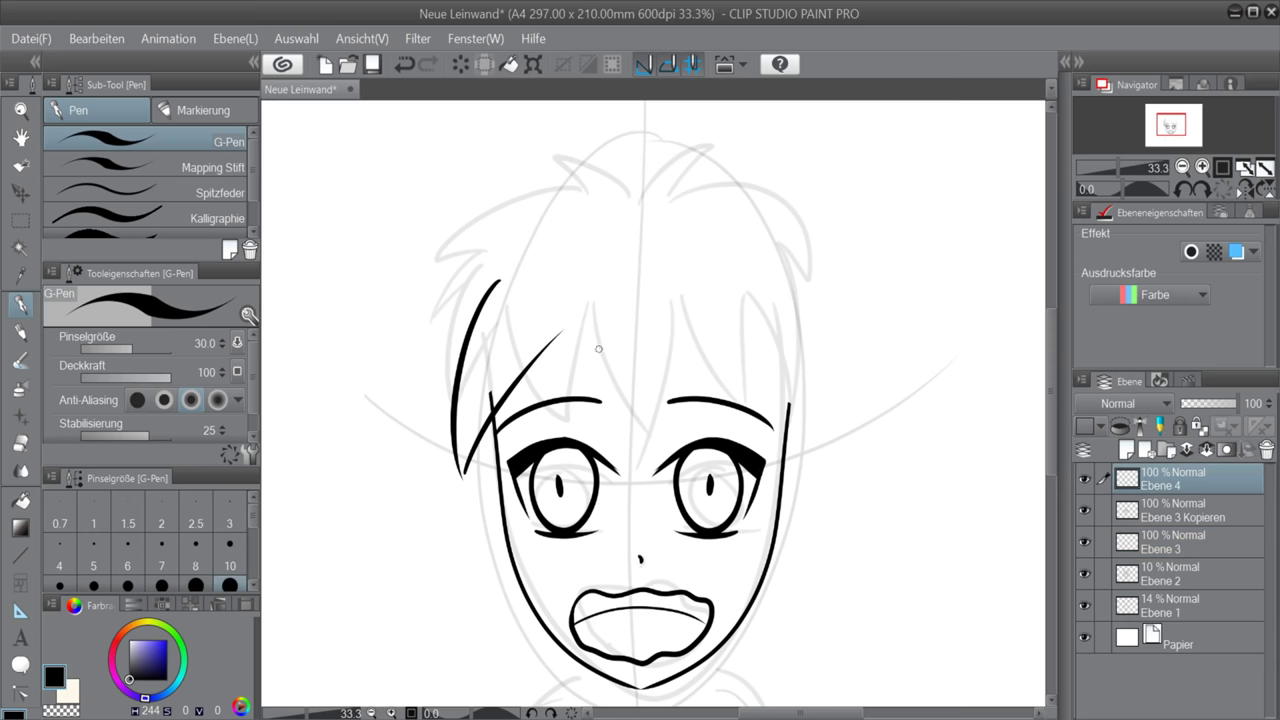
key("ctrl+z")
key("ctrl+z")
mouse_move(494, 270)
left_mouse_down()
mouse_move(483, 447)
mouse_move(605, 304)
left_mouse_up()
left_click_drag(576, 328, 630, 395)
left_click_drag(620, 401, 674, 295)
key("ctrl+z")
key("ctrl+z")
left_click_drag(576, 327, 566, 402)
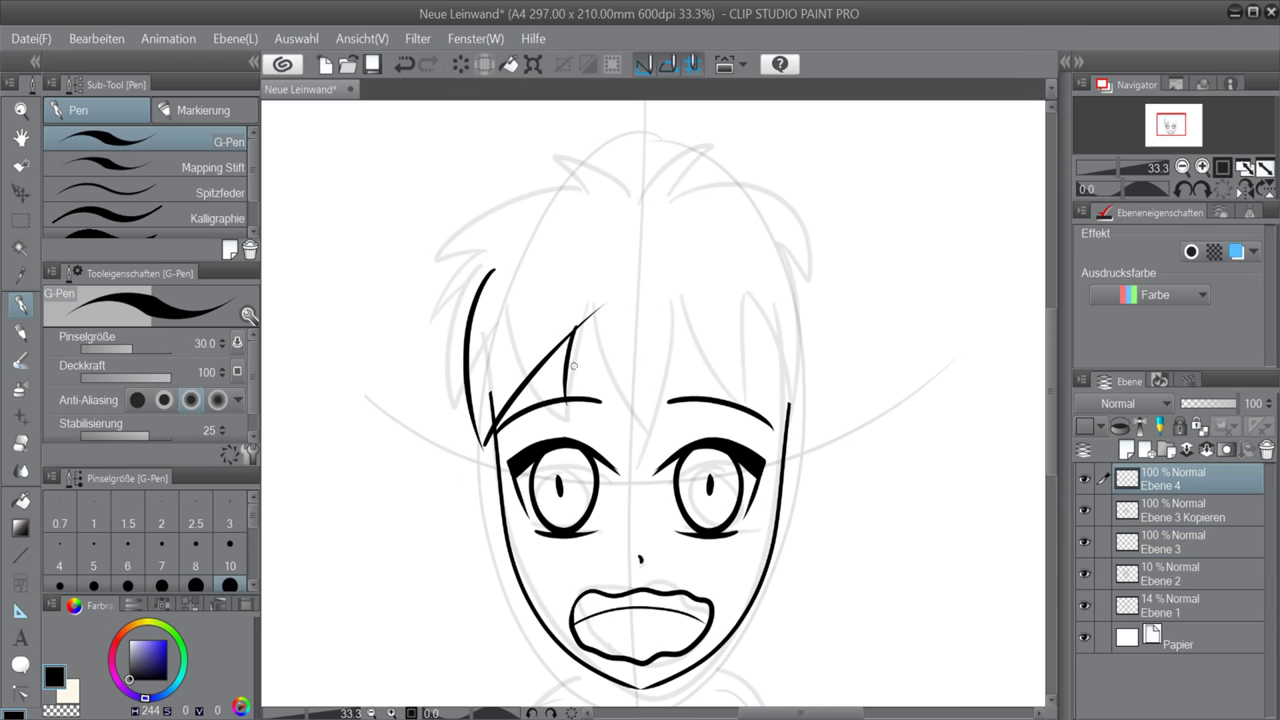
key("ctrl+z")
left_click_drag(548, 357, 565, 434)
left_click_drag(564, 433, 626, 319)
key("ctrl+z")
key("ctrl+z")
key("ctrl+z")
Ink the left lock's straight inner edge and a pointed fringe strand beside it above the left eye
left_click_drag(484, 447, 574, 311)
left_click_drag(551, 344, 581, 417)
left_click_drag(593, 332, 583, 431)
key("ctrl+z")
key("ctrl+z")
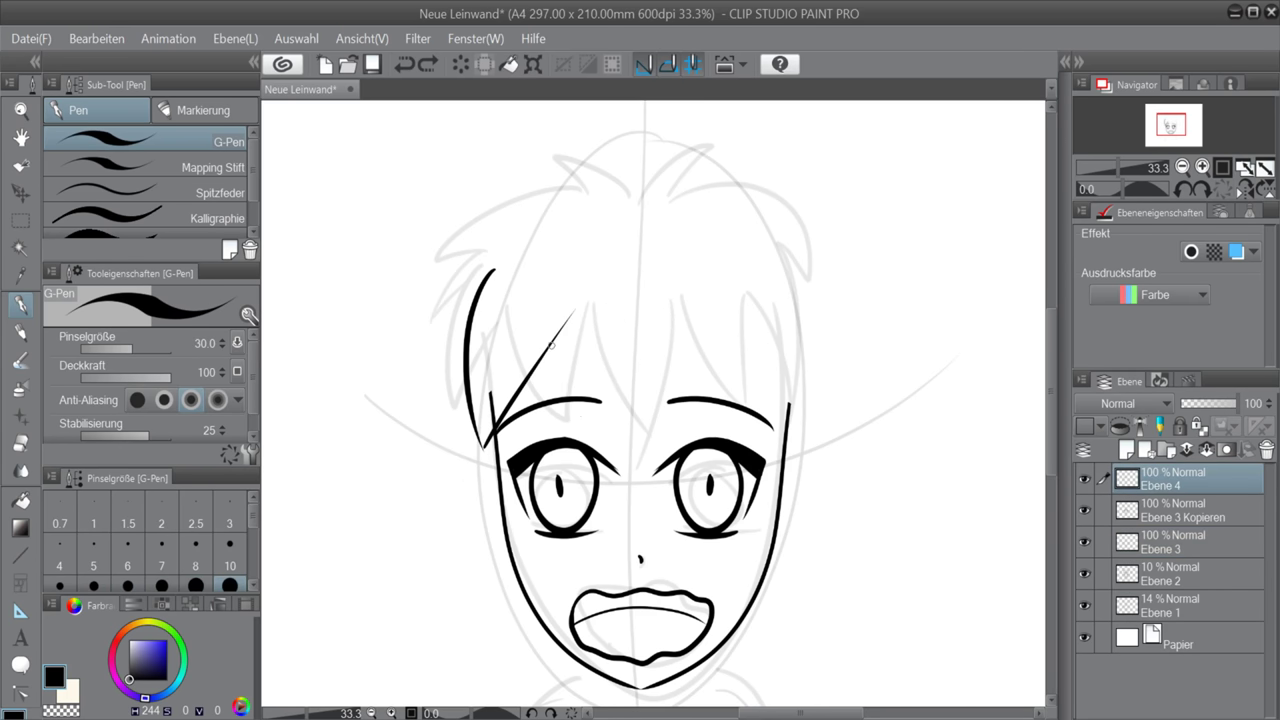
left_click_drag(551, 345, 604, 434)
left_click_drag(596, 324, 605, 438)
key("ctrl+z")
left_click_drag(596, 324, 605, 437)
Ink a curved, pointed hair lock along the right side of the face
left_click_drag(737, 254, 808, 430)
left_click_drag(713, 346, 810, 442)
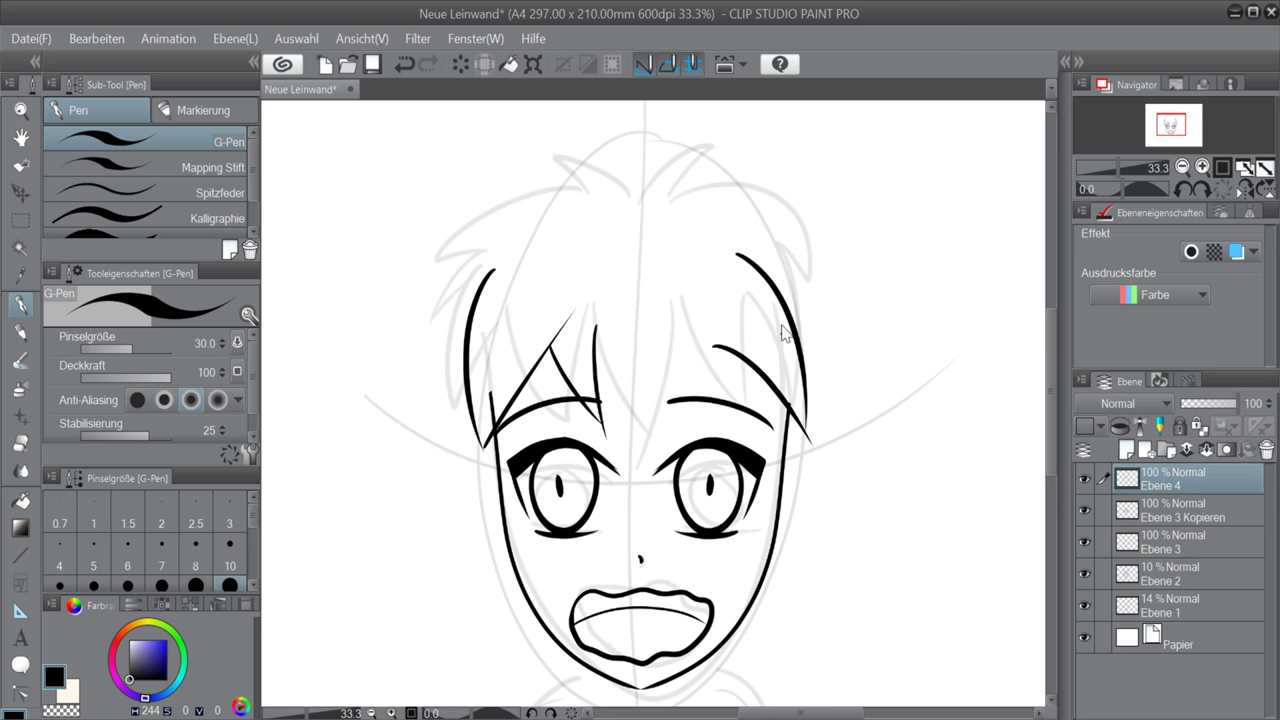
key("ctrl+z")
key("ctrl+z")
left_click_drag(764, 274, 791, 451)
key("ctrl+z")
mouse_move(712, 337)
left_mouse_down()
mouse_move(787, 443)
mouse_move(782, 464)
left_mouse_up()
key("ctrl+z")
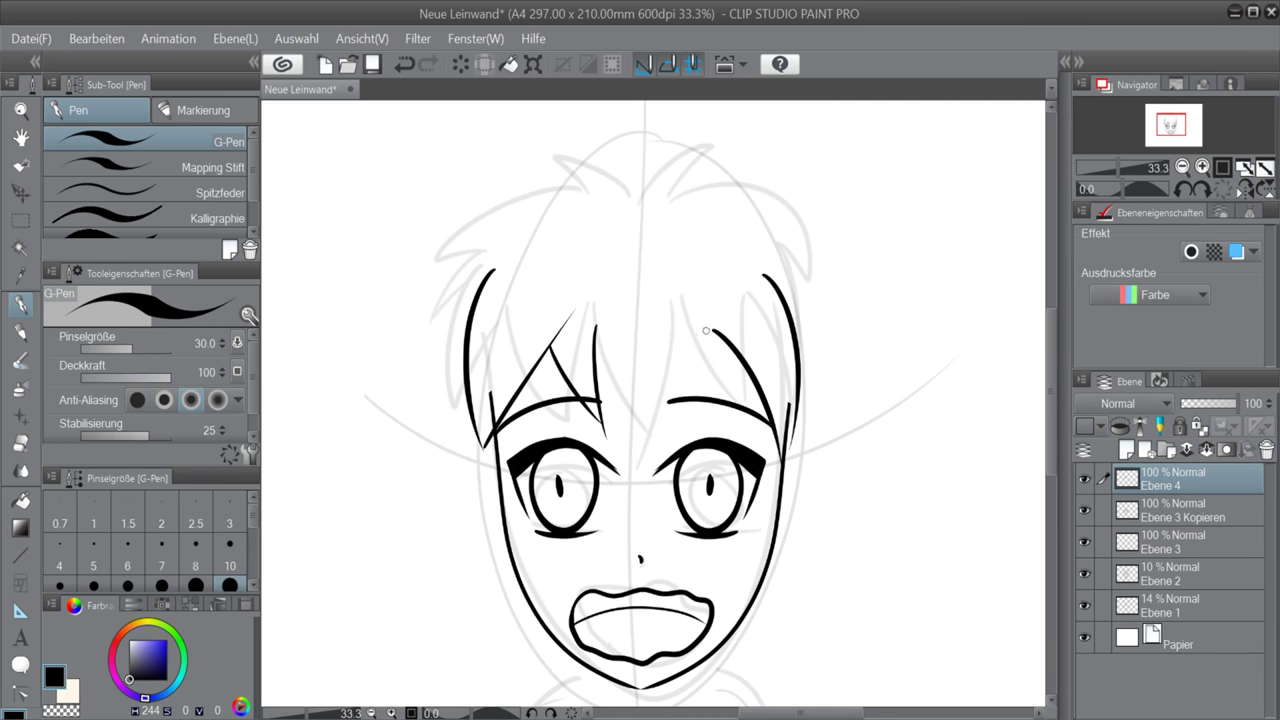
Ink the remaining pointed fringe strands across the middle and right of the forehead
left_click_drag(696, 314, 733, 402)
left_click_drag(653, 320, 748, 405)
left_click_drag(596, 309, 640, 396)
mouse_move(565, 205)
left_mouse_down()
mouse_move(436, 350)
mouse_move(455, 384)
mouse_move(438, 378)
left_mouse_up()
key("ctrl+z")
key("ctrl+z")
left_click_drag(722, 205, 824, 372)
left_click_drag(794, 320, 828, 394)
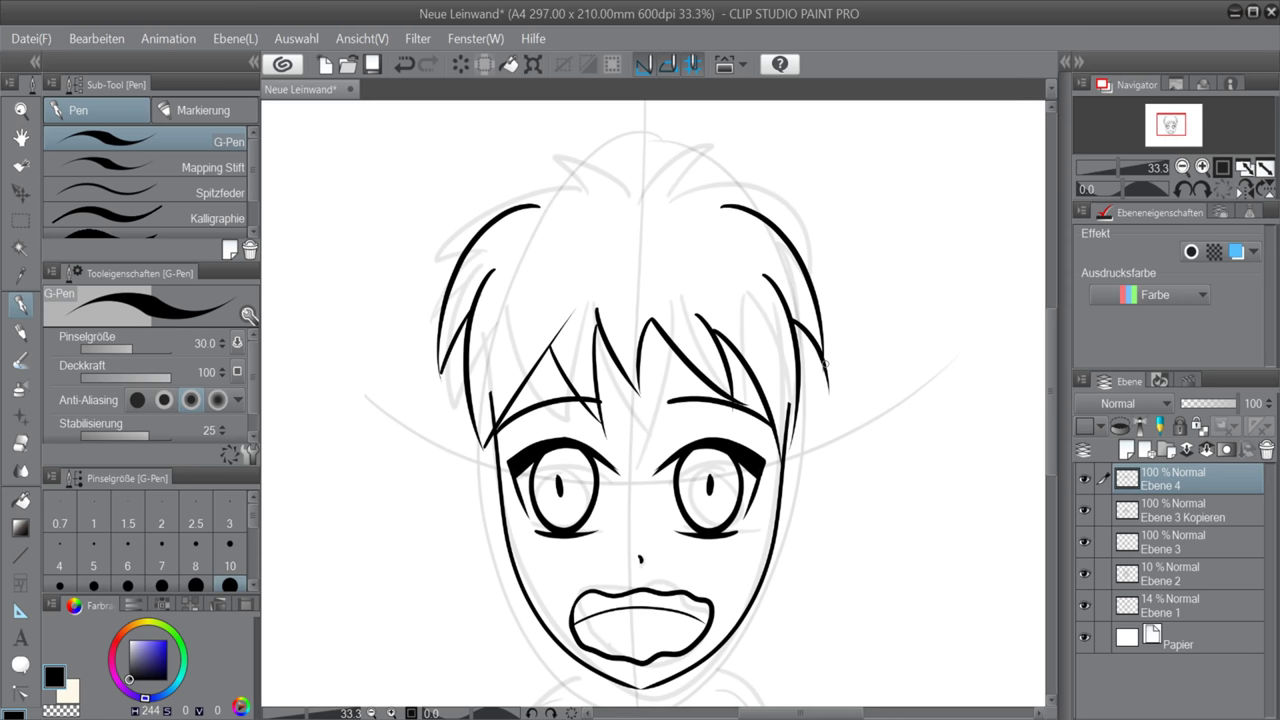
key("ctrl+z")
key("ctrl+z")
key("ctrl+z")
key("ctrl+z")
Ink the outer hair contours on both sides of the head, each with a small pointed strand
left_click_drag(514, 208, 437, 381)
key("ctrl+z")
left_click_drag(489, 225, 453, 402)
left_click_drag(467, 333, 454, 411)
key("ctrl+z")
mouse_move(540, 197)
left_mouse_down()
mouse_move(452, 356)
mouse_move(449, 405)
left_mouse_up()
key("ctrl+z")
left_click_drag(741, 200, 830, 382)
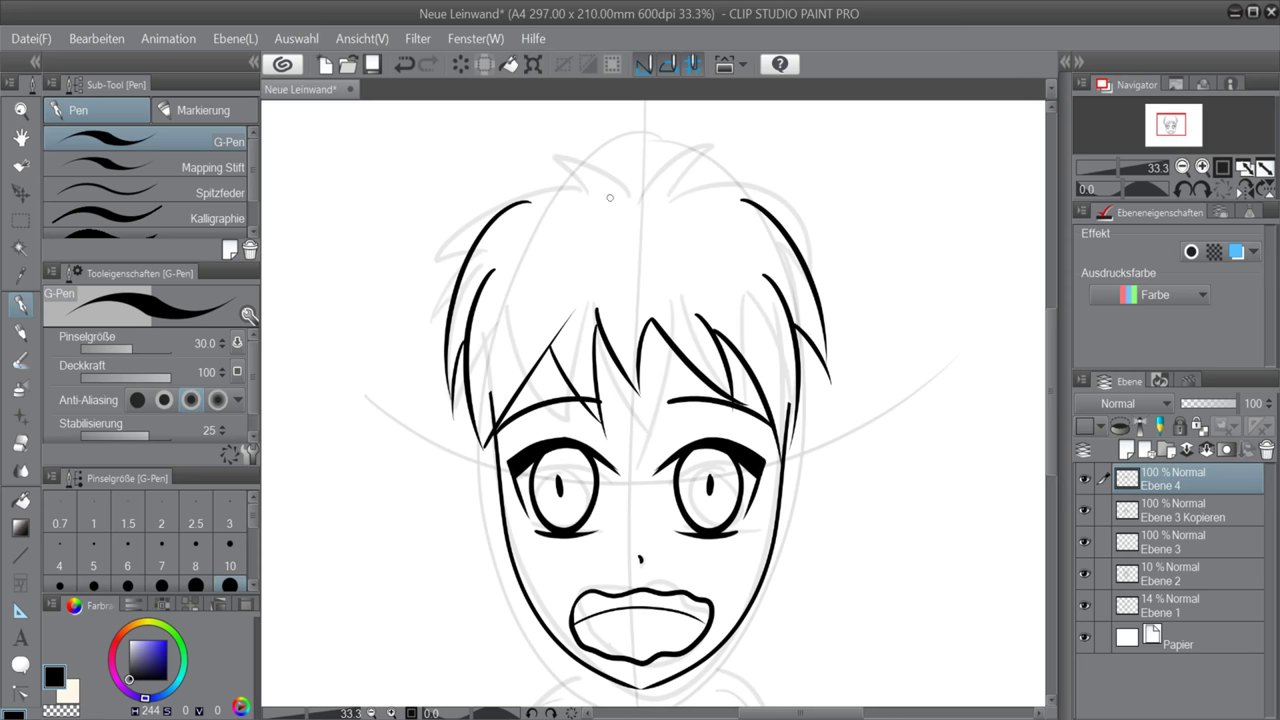
Ink spiky tufts on top of the head and connect them to the side contours
left_click_drag(628, 191, 494, 167)
mouse_move(494, 170)
left_mouse_down()
mouse_move(591, 203)
mouse_move(469, 252)
left_mouse_up()
left_click_drag(631, 181, 724, 128)
left_click_drag(721, 129, 683, 194)
left_click_drag(692, 172, 798, 261)
key("ctrl+z")
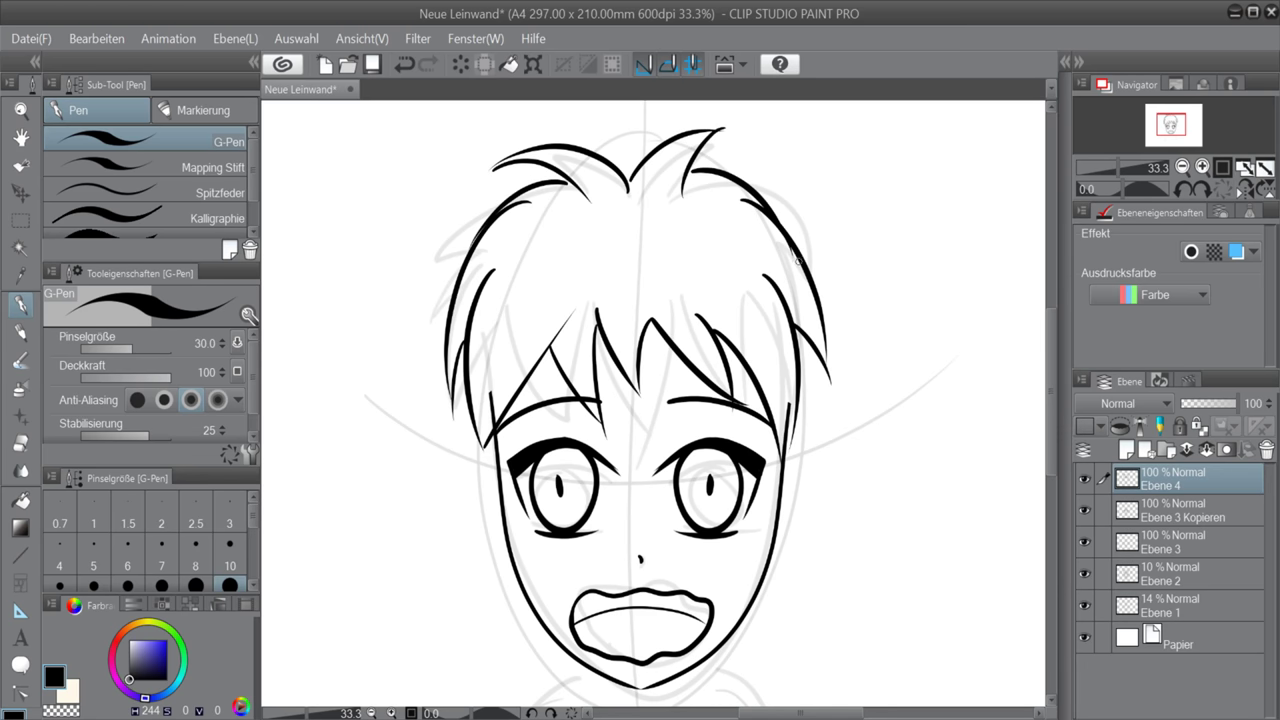
Move the hair layer down so the fringe overlaps the eyebrows and upper lashes
left_click(21, 194)
left_click_drag(634, 253, 634, 289)
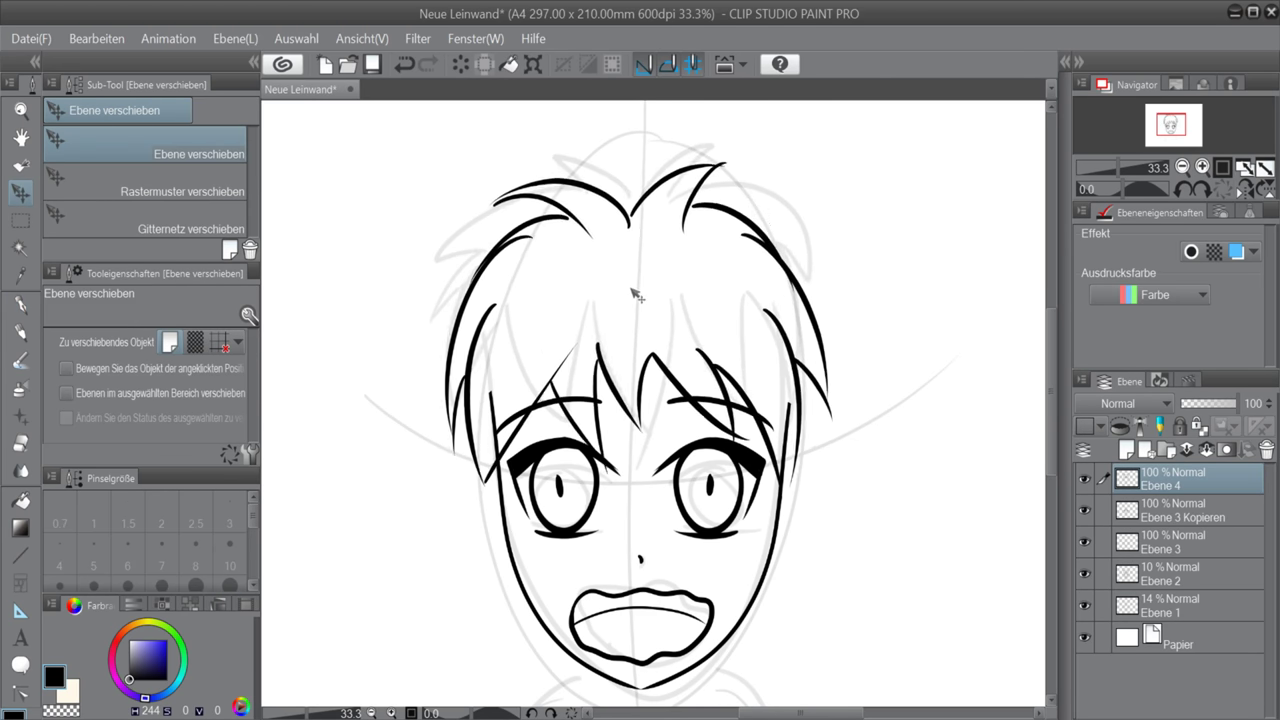
left_click_drag(727, 304, 730, 306)
Erase the upper ends of the jaw lines on layer Ebene 3 where they extend into the side locks
left_click_drag(1052, 371, 1053, 393)
left_click(1158, 553)
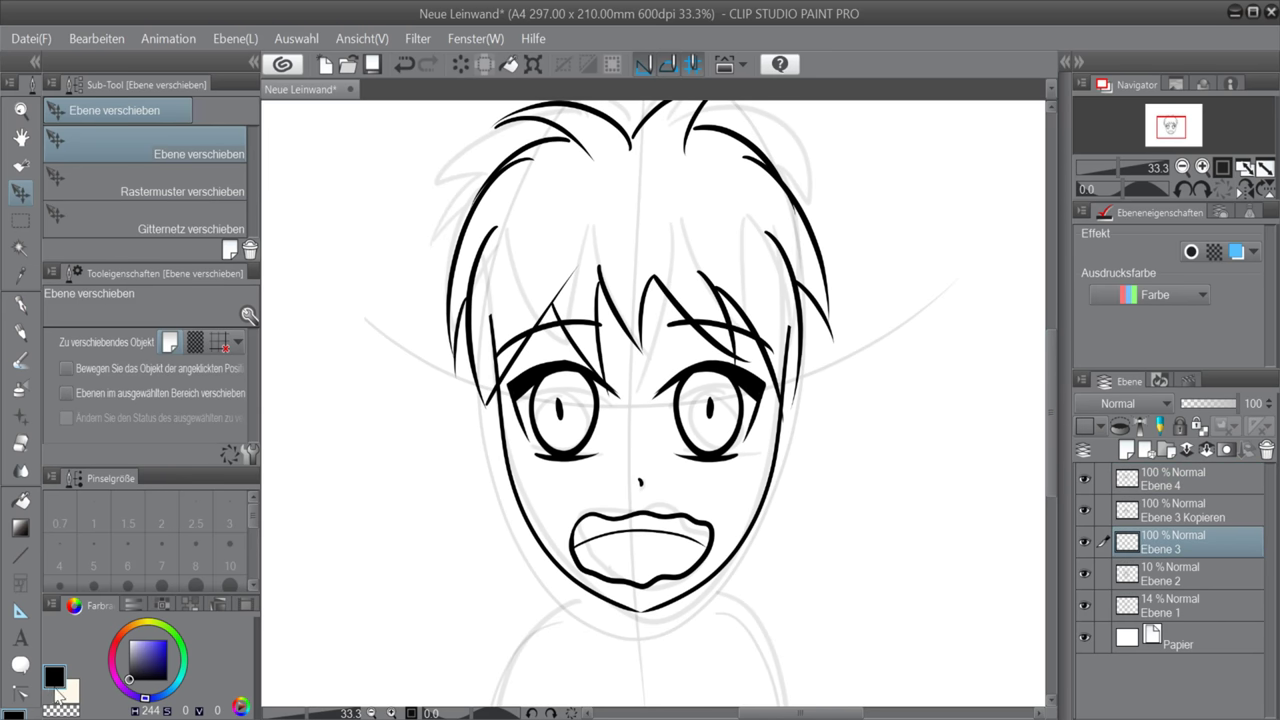
key("p")
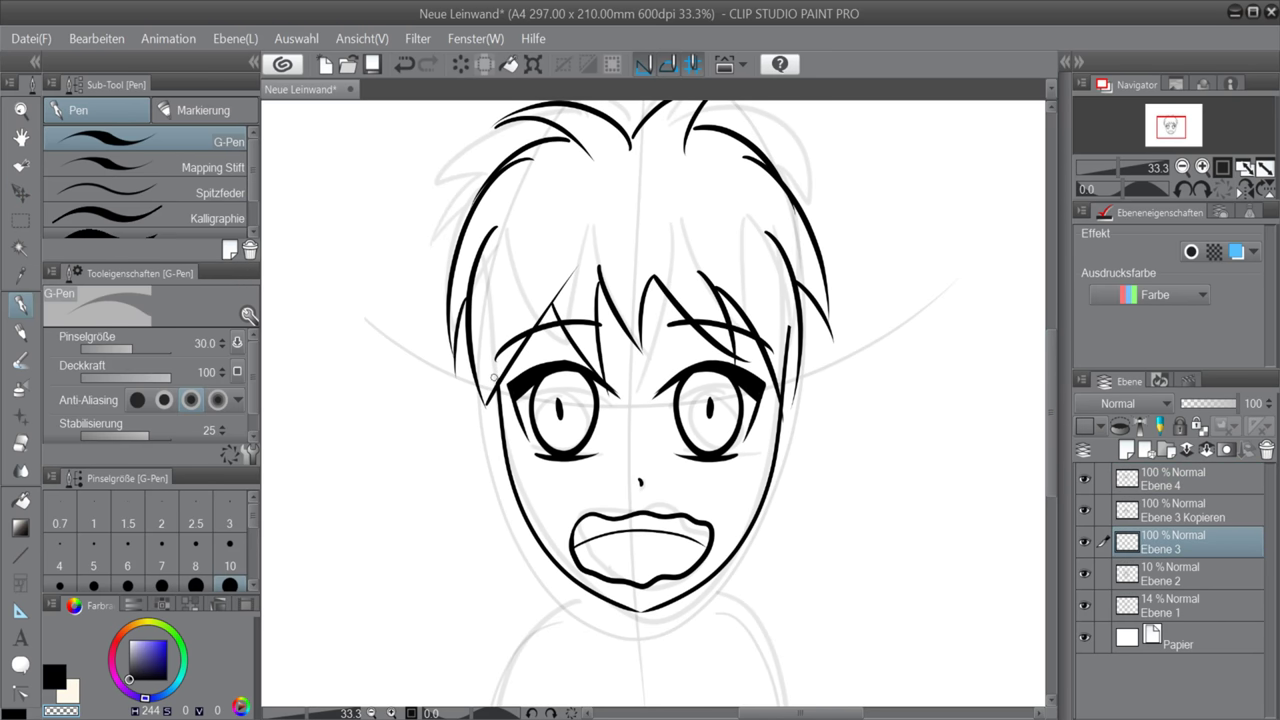
Extend the outer line of the right side lock to its tip on layer Ebene 4
left_click(1140, 484)
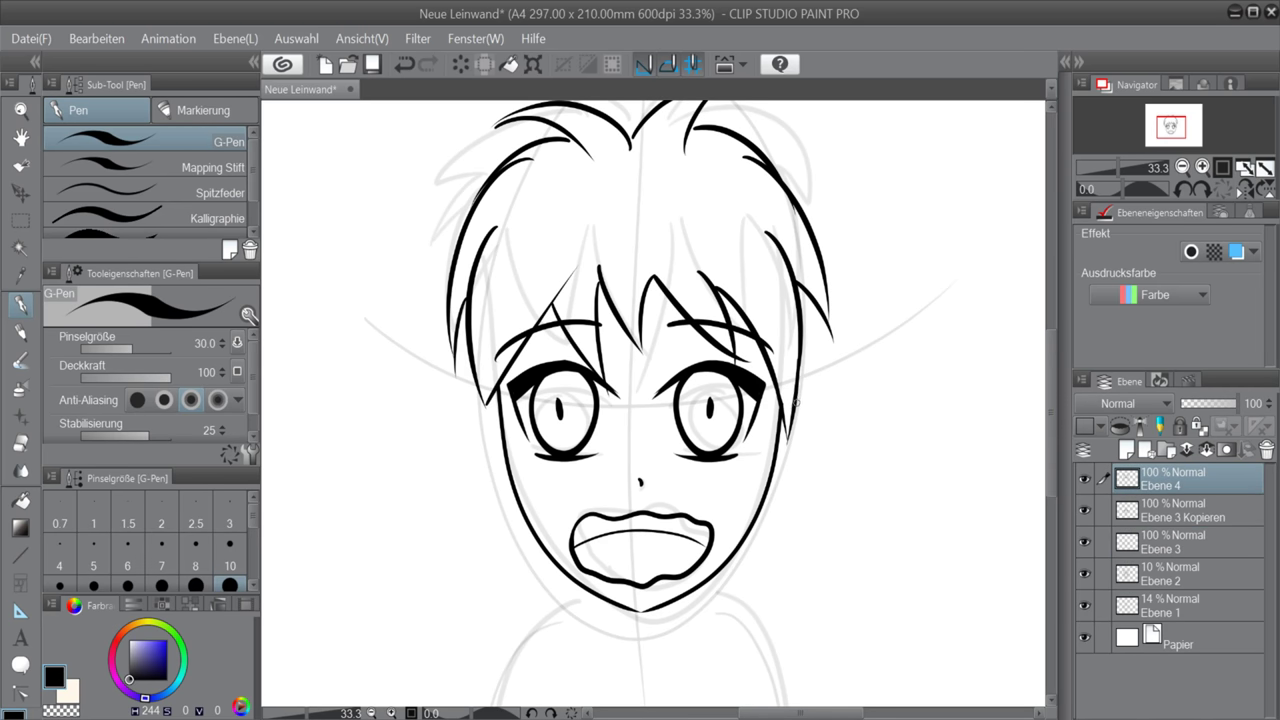
left_click_drag(791, 362, 789, 422)
left_click_drag(492, 365, 481, 450)
key("ctrl+z")
Add a new layer and place it directly below layer Ebene 3
left_click_drag(1052, 432, 1052, 474)
left_click(1085, 542)
left_click(1085, 542)
left_click(1157, 548)
left_click(1127, 450)
left_click_drag(1155, 545, 1155, 590)
scroll(579, 363, "down", 2)
left_click_drag(568, 384, 468, 600)
key("ctrl+z")
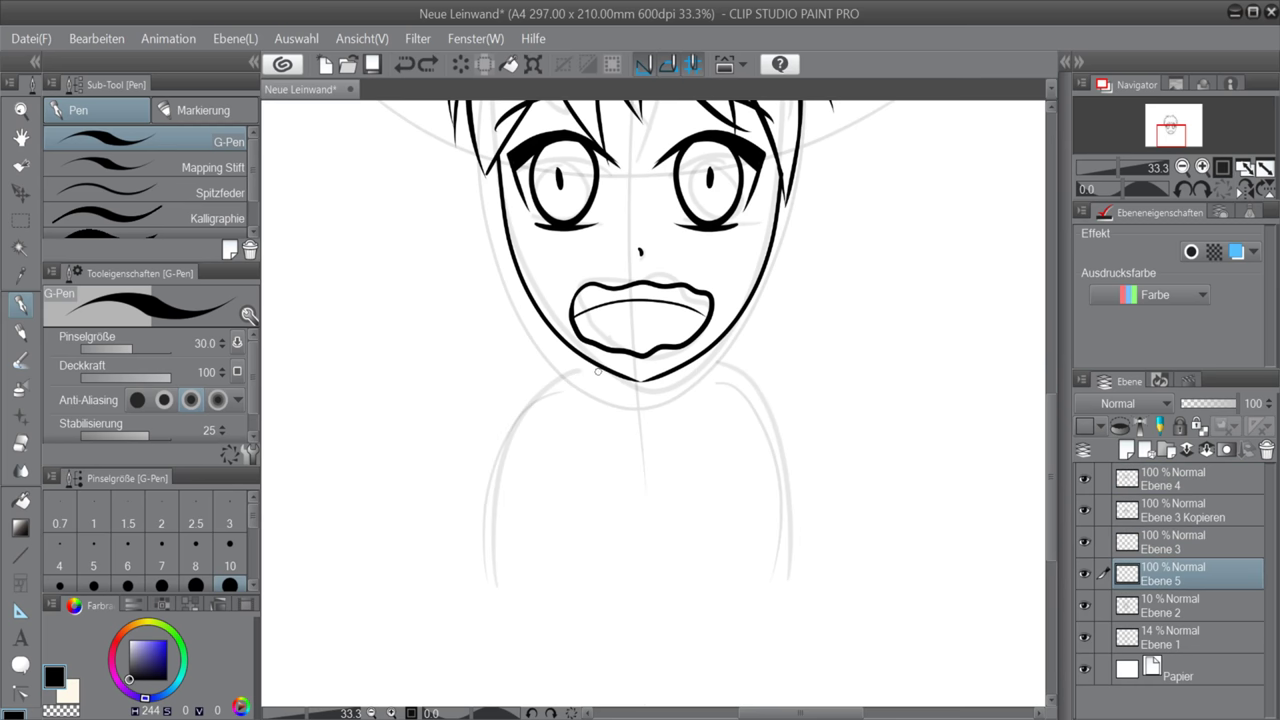
left_click_drag(599, 373, 506, 597)
left_click_drag(672, 374, 752, 445)
key("ctrl+z")
key("ctrl+z")
left_click_drag(610, 376, 507, 597)
left_click_drag(672, 379, 735, 620)
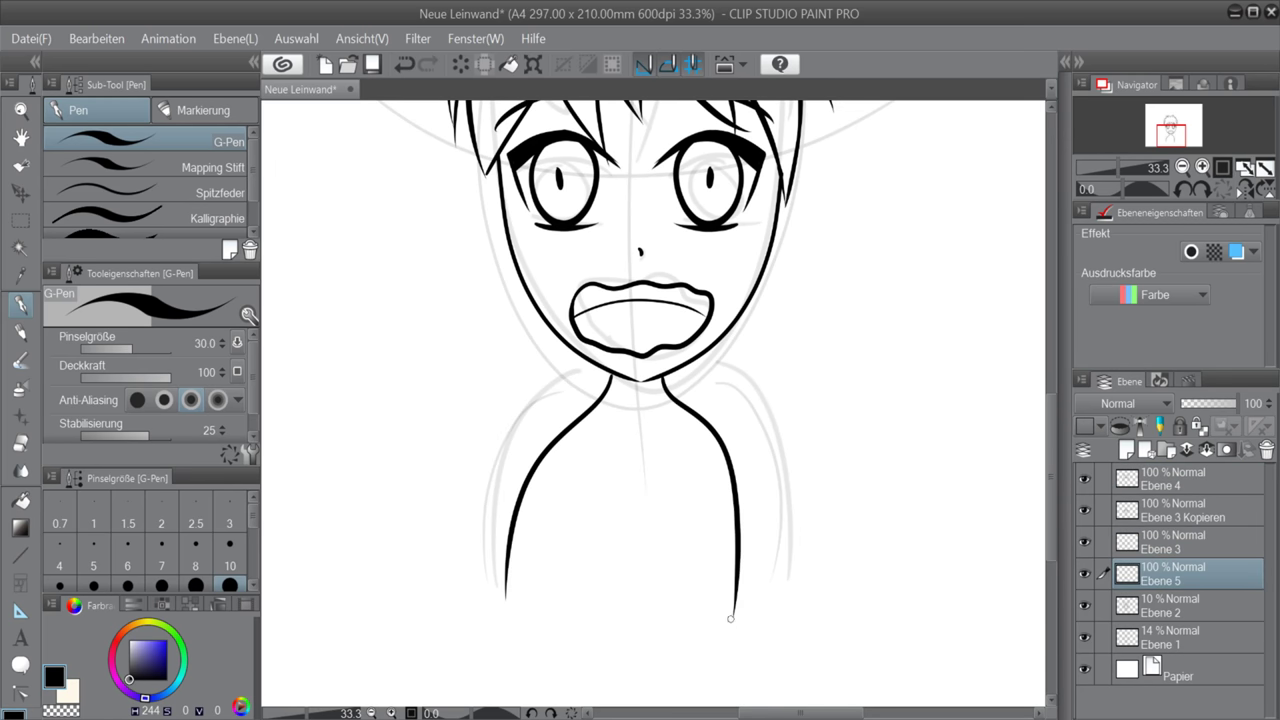
key("ctrl+z")
key("ctrl+z")
Ink the neck, both sloping shoulders with upper-arm lines, and two short collarbone strokes on layer Ebene 5
mouse_move(609, 377)
left_mouse_down()
mouse_move(524, 466)
mouse_move(480, 620)
left_mouse_up()
left_click_drag(672, 376, 769, 638)
scroll(592, 433, "down", 1)
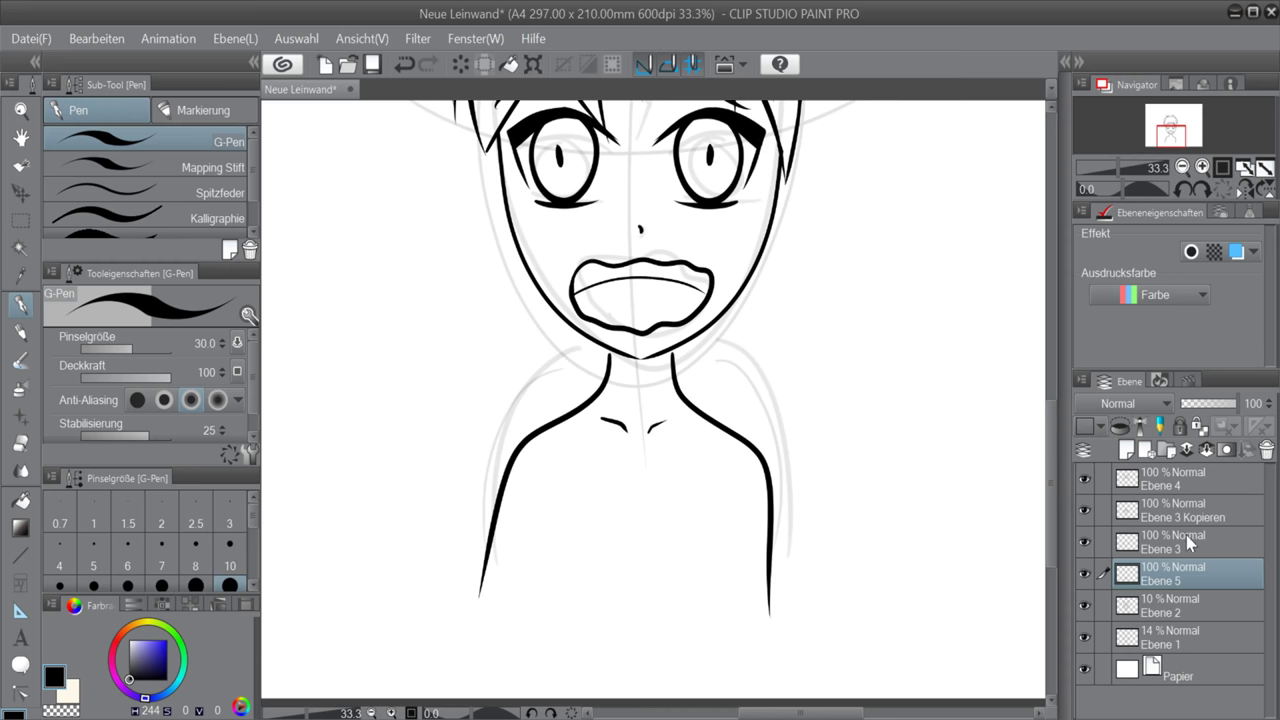
Draw an ear on each side of the head on layer Ebene 5 and hide the hair sketch layer Ebene 2
left_click_drag(1053, 462, 1052, 414)
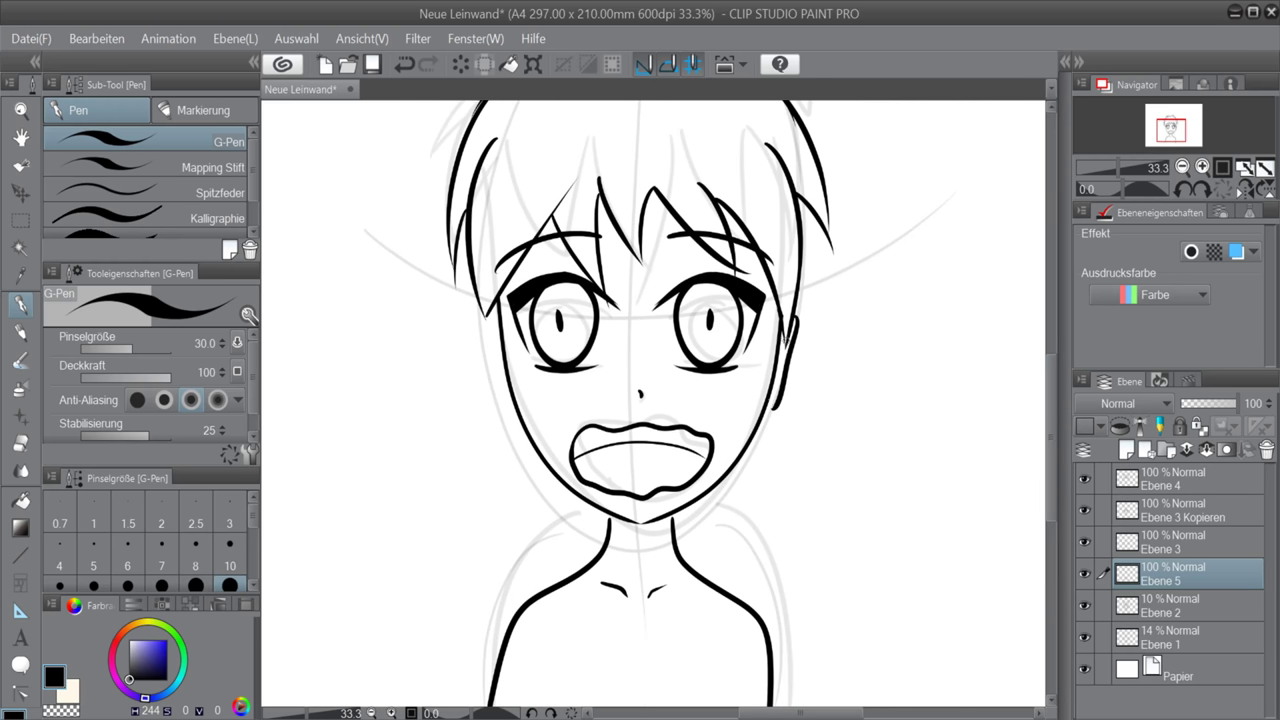
left_click_drag(497, 320, 512, 406)
key("ctrl+z")
key("ctrl+z")
left_click_drag(1054, 442, 1055, 428)
scroll(1058, 436, "down", 1)
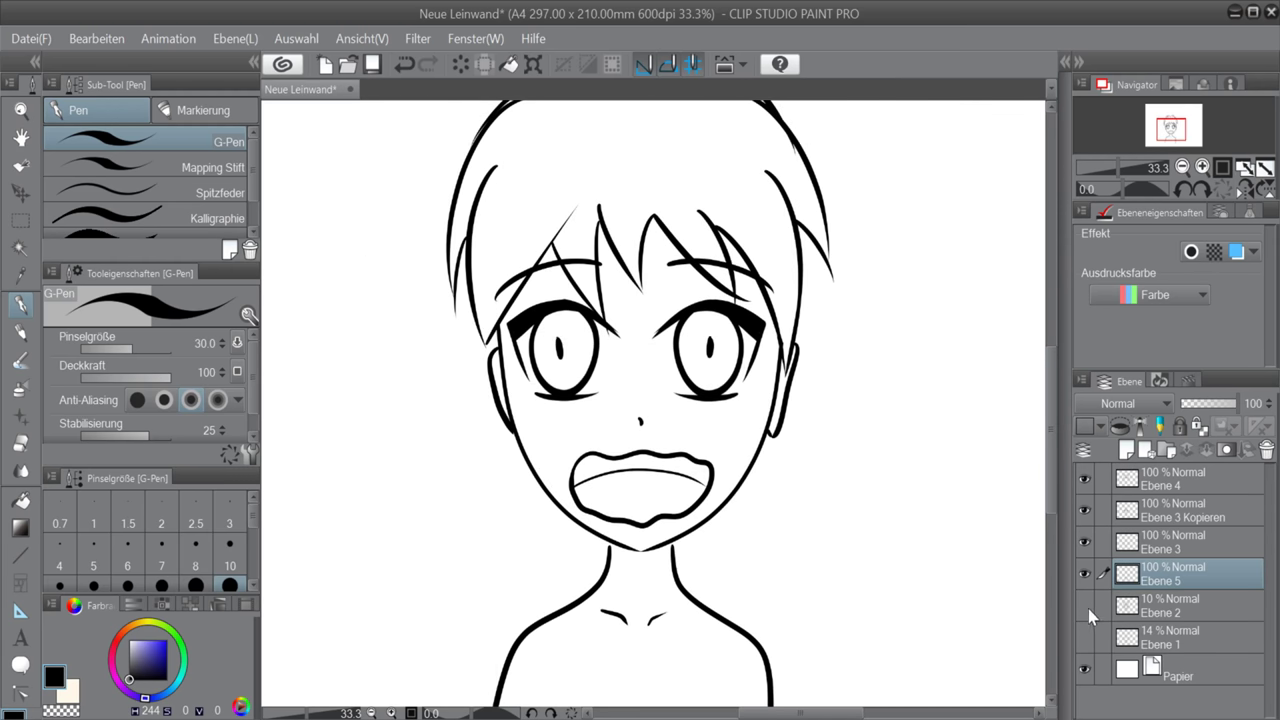
Erase the swept tufts at the crown on layer Ebene 4 using the transparent colour and a larger brush
left_click_drag(1050, 495, 1052, 460)
left_click(1138, 482)
left_click(62, 711)
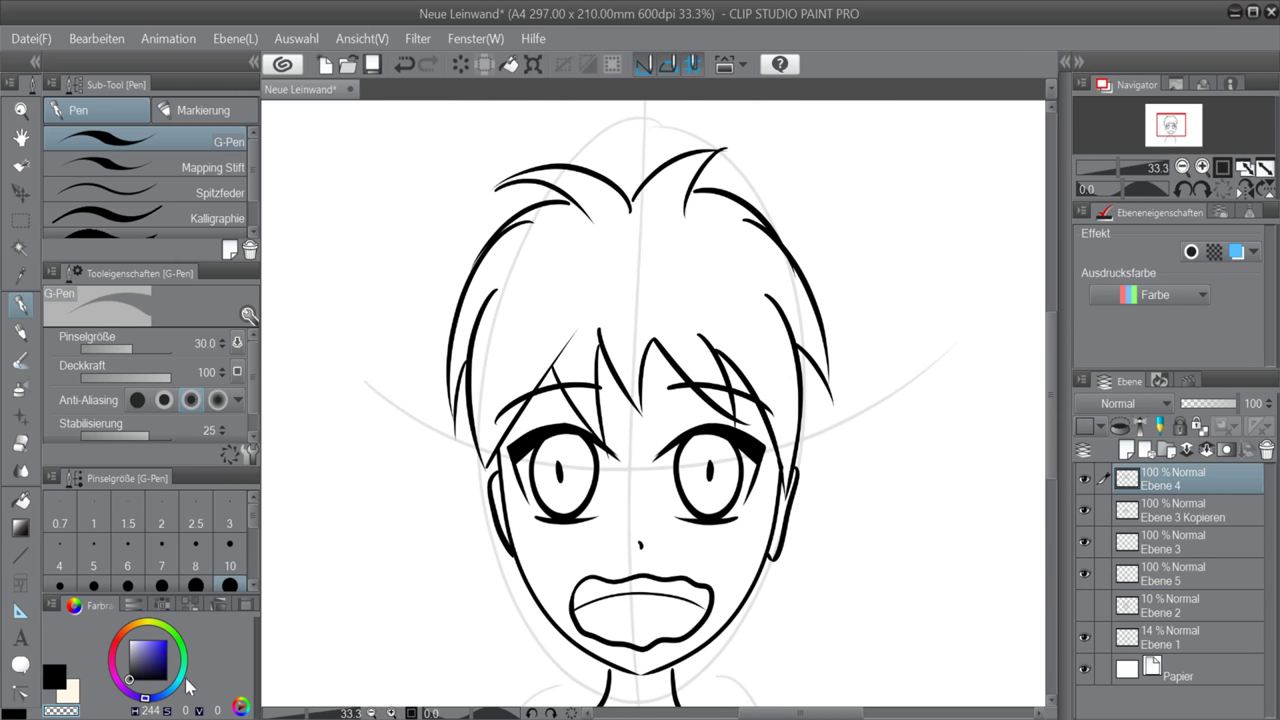
key("bracketright")
key("bracketright")
key("bracketright")
mouse_move(726, 150)
left_mouse_down()
mouse_move(504, 177)
mouse_move(634, 206)
mouse_move(577, 159)
mouse_move(487, 194)
mouse_move(573, 186)
mouse_move(509, 191)
left_mouse_up()
Redraw the two swept tufts at the crown in black on layer Ebene 4, parting them at the middle of the head
left_click(54, 677)
key("bracketleft")
mouse_move(509, 191)
left_mouse_down()
mouse_move(577, 216)
mouse_move(722, 137)
left_mouse_up()
left_click_drag(722, 137, 711, 213)
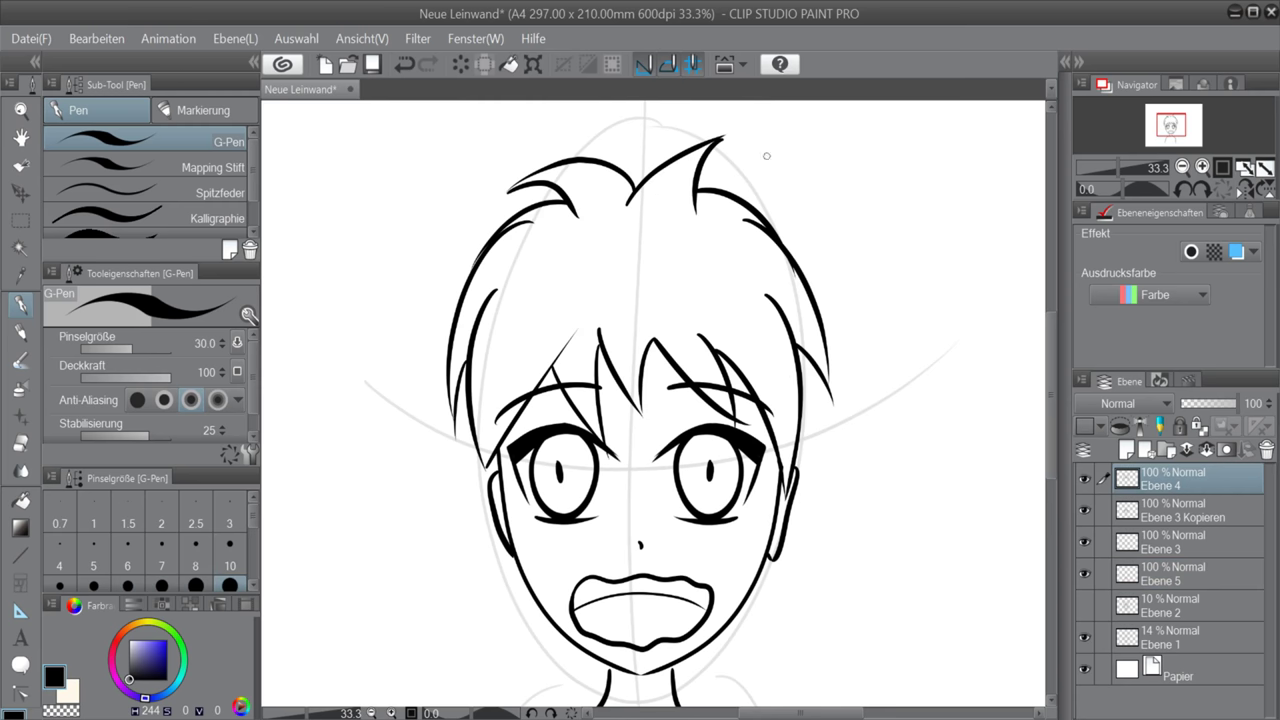
key("ctrl+z")
key("ctrl+z")
left_click_drag(630, 178, 713, 138)
key("ctrl+z")
key("ctrl+z")
key("ctrl+z")
left_click_drag(612, 195, 504, 174)
mouse_move(504, 173)
left_mouse_down()
mouse_move(547, 176)
mouse_move(574, 216)
left_mouse_up()
key("ctrl+z")
left_click_drag(614, 176, 733, 138)
left_click_drag(723, 141, 680, 189)
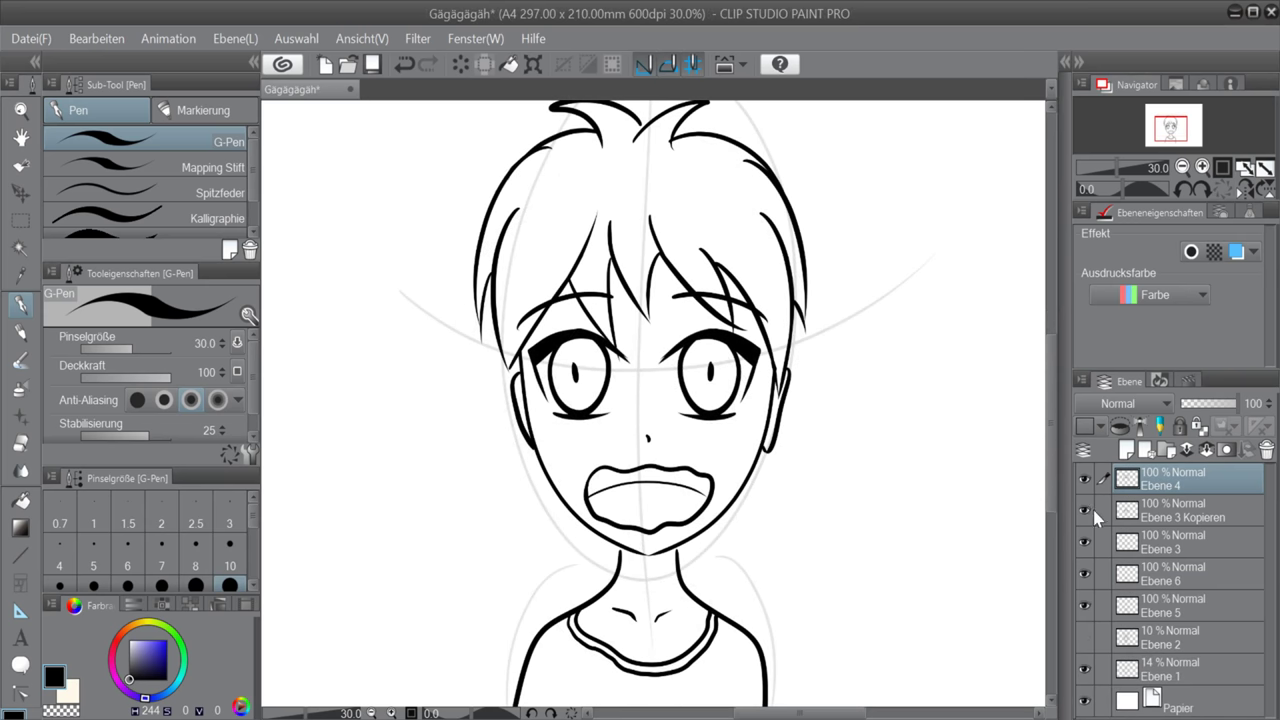
Add a new layer directly above Ebene 3 Kopieren and set the drawing colour to dark violet-blue, H 244, S 42, V 38
left_click(1097, 517)
left_click(1128, 450)
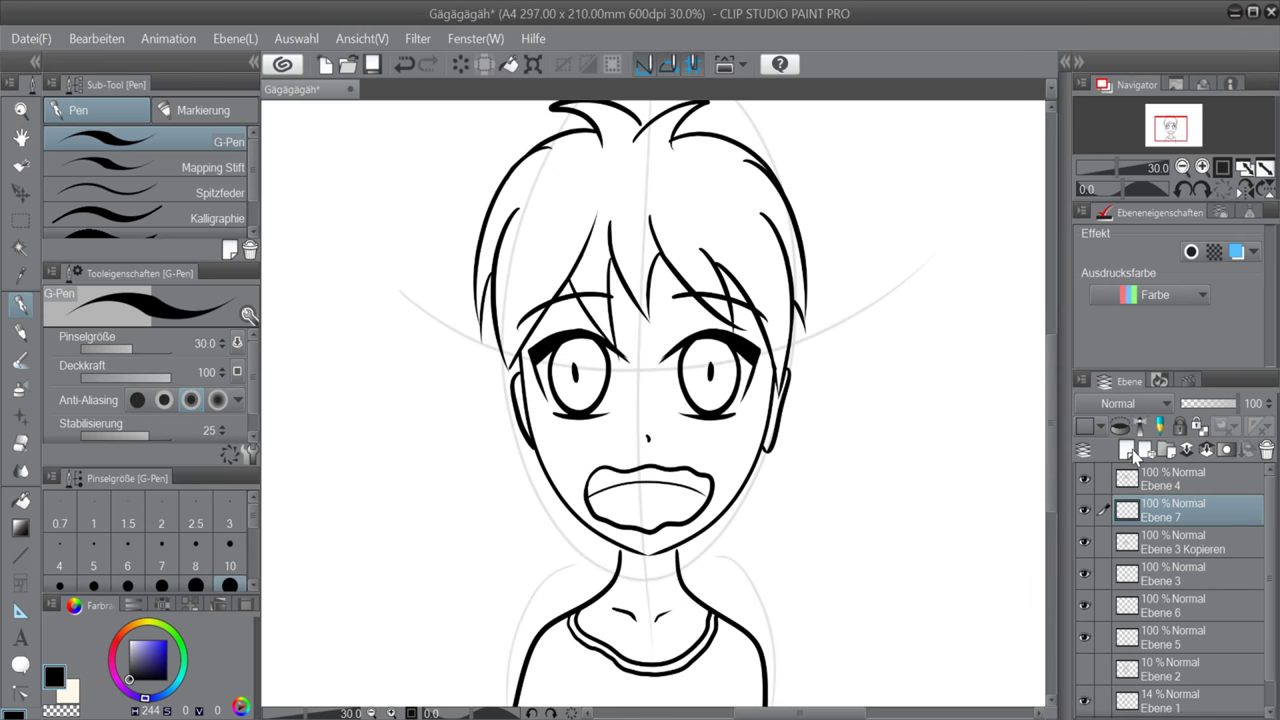
left_click(145, 664)
left_click_drag(524, 354, 627, 402)
key("ctrl+z")
mouse_move(524, 354)
left_mouse_down()
mouse_move(622, 355)
mouse_move(625, 414)
left_mouse_up()
key("ctrl+z")
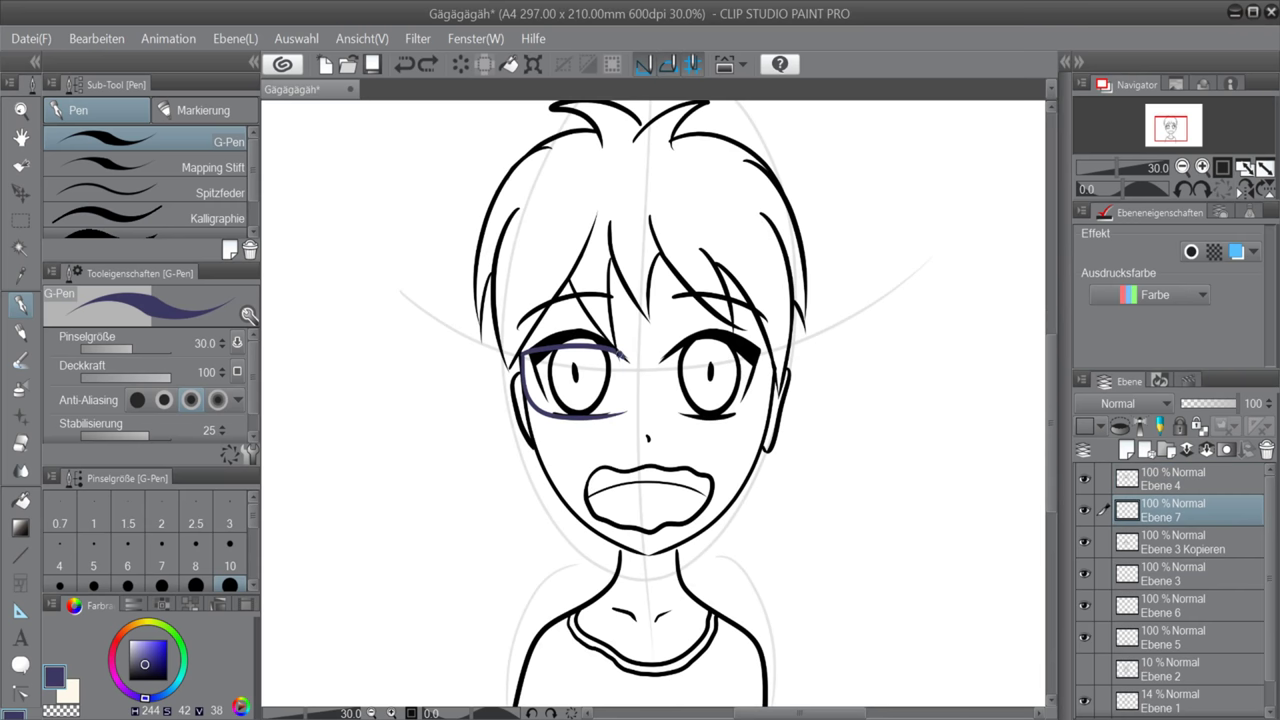
left_click_drag(622, 354, 626, 412)
key("ctrl+z")
key("ctrl+z")
key("ctrl+z")
mouse_move(523, 354)
left_mouse_down()
mouse_move(641, 405)
mouse_move(629, 384)
mouse_move(628, 416)
mouse_move(547, 416)
mouse_move(633, 351)
left_mouse_up()
key("ctrl+z")
key("ctrl+z")
key("ctrl+z")
key("ctrl+z")
key("ctrl+z")
key("ctrl+z")
left_click_drag(524, 355, 638, 343)
key("ctrl+z")
left_click_drag(524, 356, 629, 352)
key("ctrl+z")
key("ctrl+z")
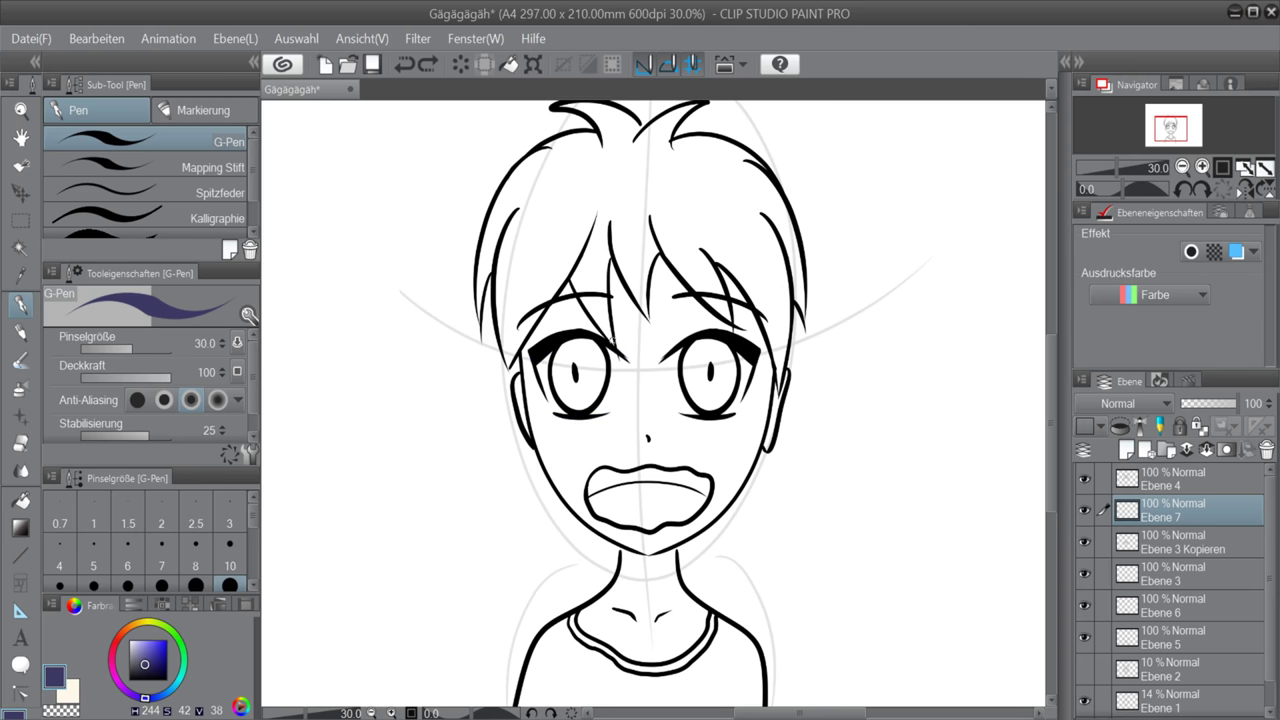
Draw a closed, rounded glasses lens frame around the left-hand eye on layer Ebene 7
mouse_move(523, 354)
left_mouse_down()
mouse_move(618, 409)
mouse_move(536, 403)
mouse_move(629, 415)
left_mouse_up()
key("ctrl+z")
left_click_drag(522, 364, 628, 357)
key("ctrl+z")
left_click_drag(522, 360, 628, 356)
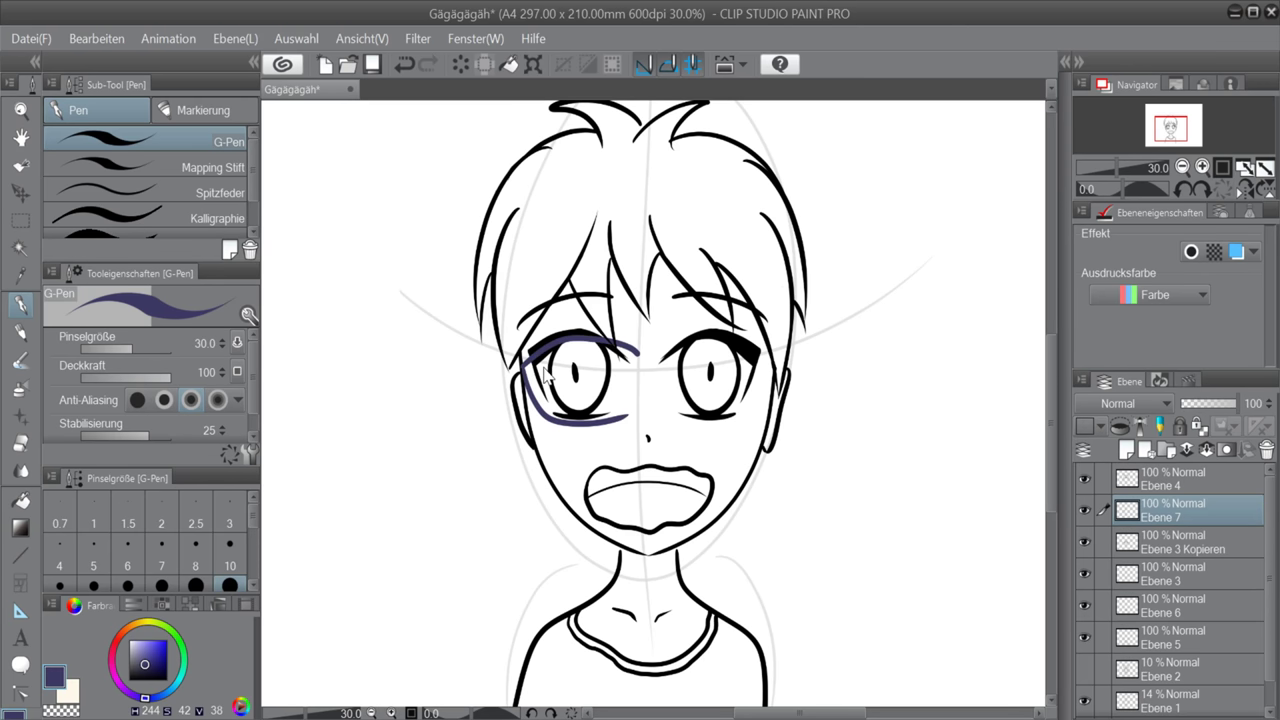
key("ctrl+z")
left_click_drag(522, 352, 636, 352)
left_click_drag(636, 352, 630, 414)
key("ctrl+z")
key("ctrl+z")
left_click_drag(635, 351, 628, 416)
key("ctrl+z")
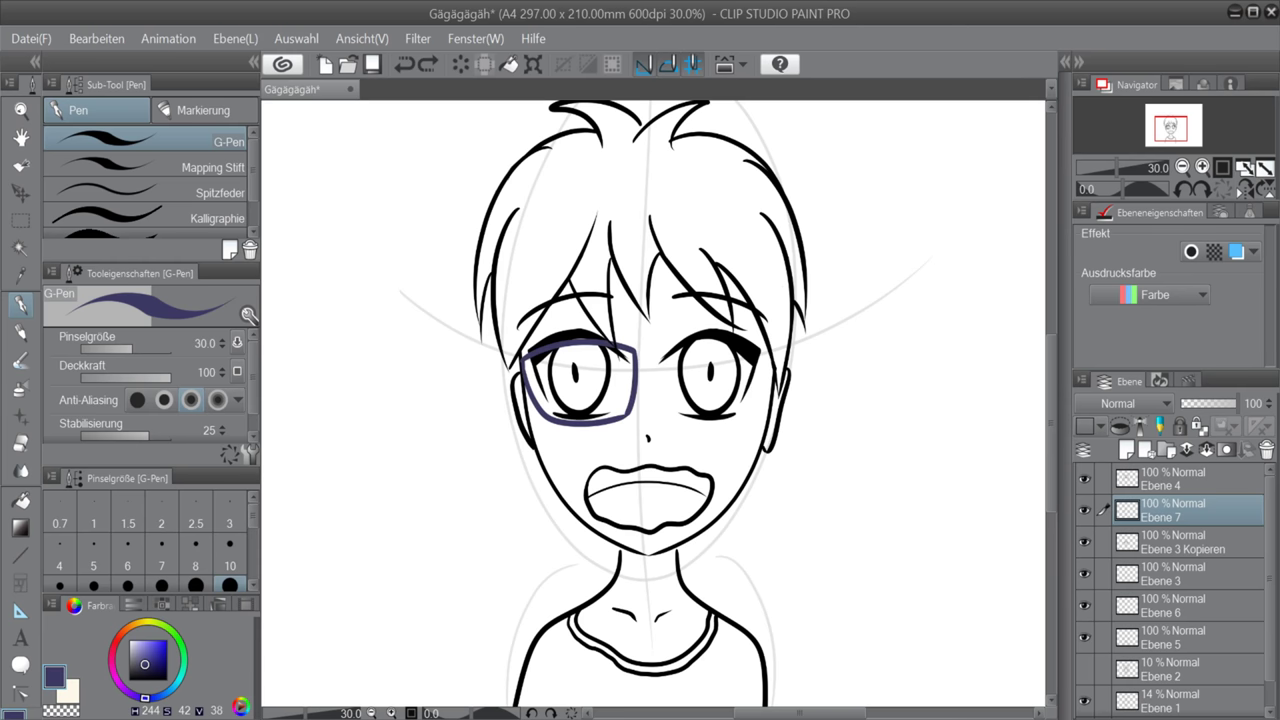
Duplicate the lens frame, mirror the copy horizontally and position it around the other eye
left_click(20, 220)
mouse_move(500, 326)
left_mouse_down()
mouse_move(655, 420)
mouse_move(642, 430)
left_mouse_up()
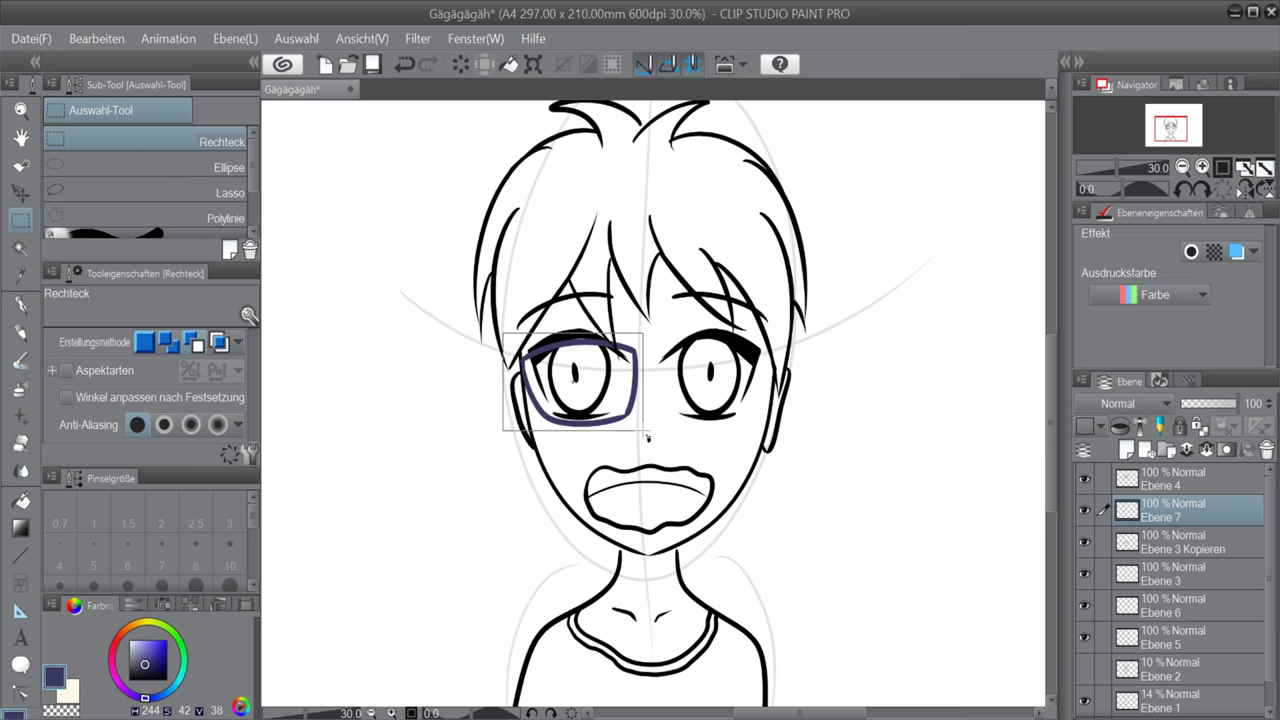
left_click(97, 39)
left_click(141, 157)
left_click(20, 193)
left_click_drag(583, 377, 704, 348)
left_click(92, 40)
left_click(512, 438)
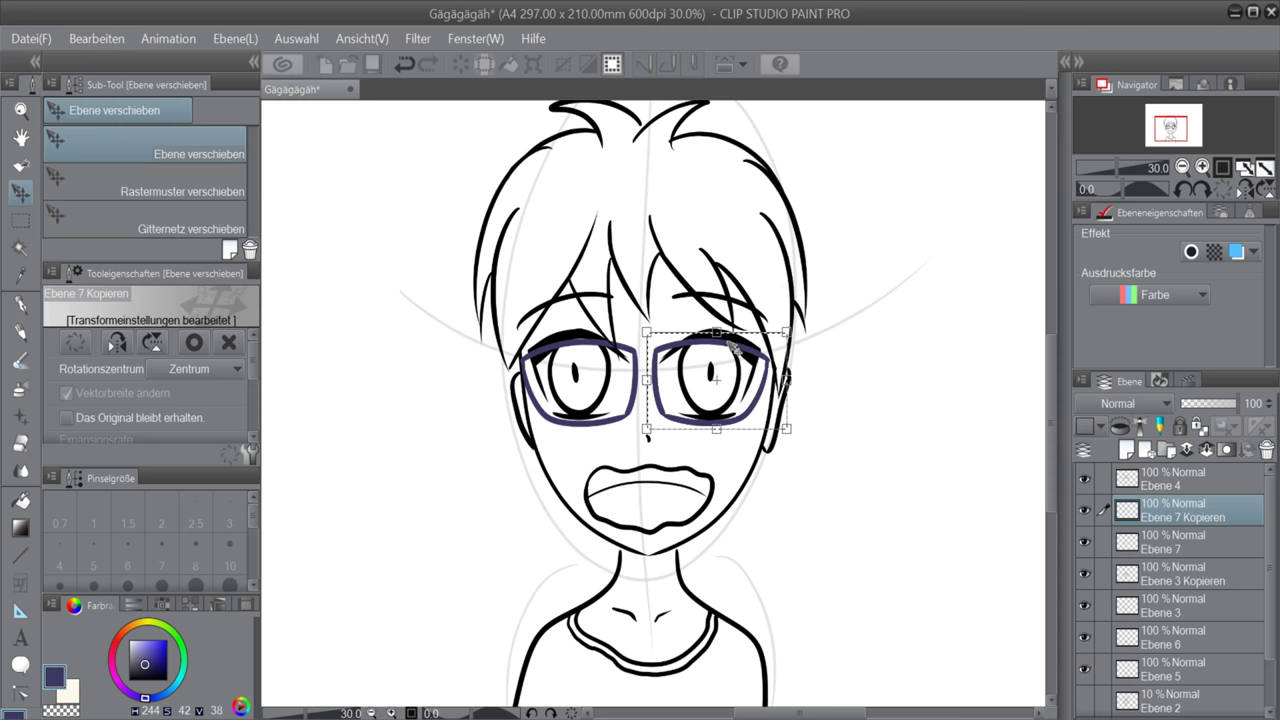
left_click_drag(733, 349, 733, 346)
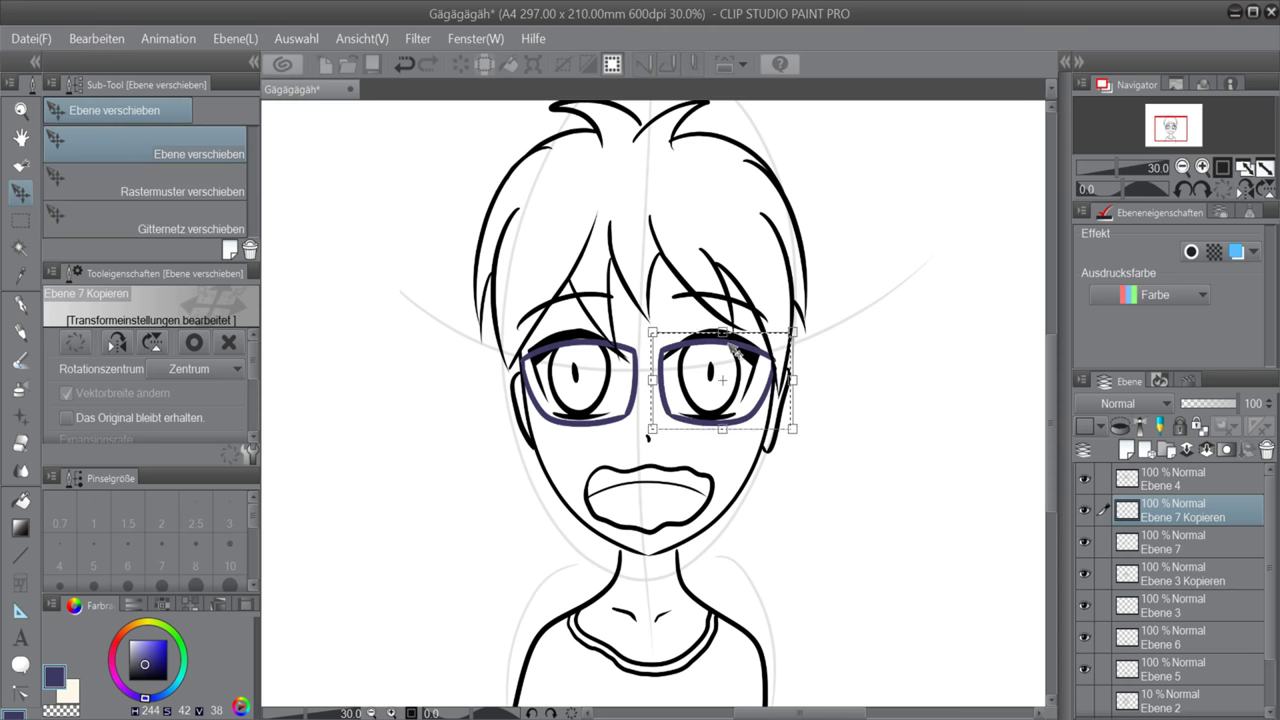
key("Return")
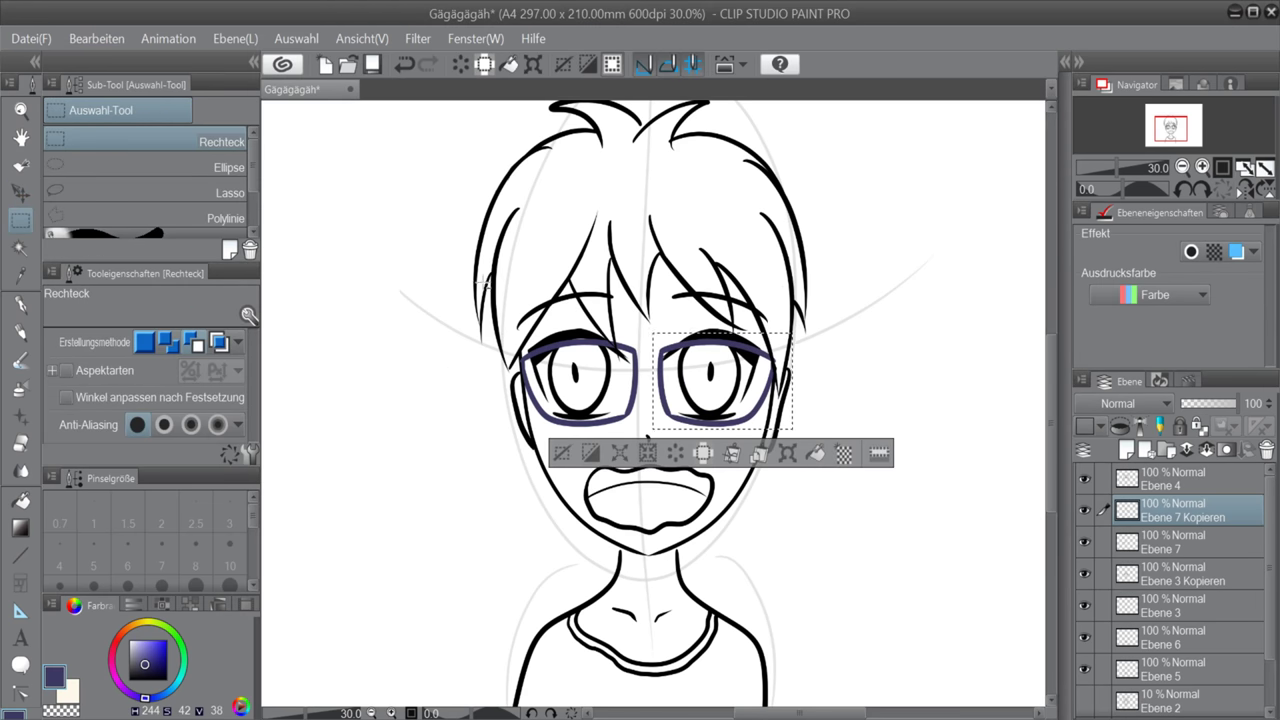
key("ctrl+d")
Merge the copied lens layer Ebene 7 Kopieren down into layer Ebene 7
left_click(1085, 479)
left_click(1085, 479)
left_click(1084, 511)
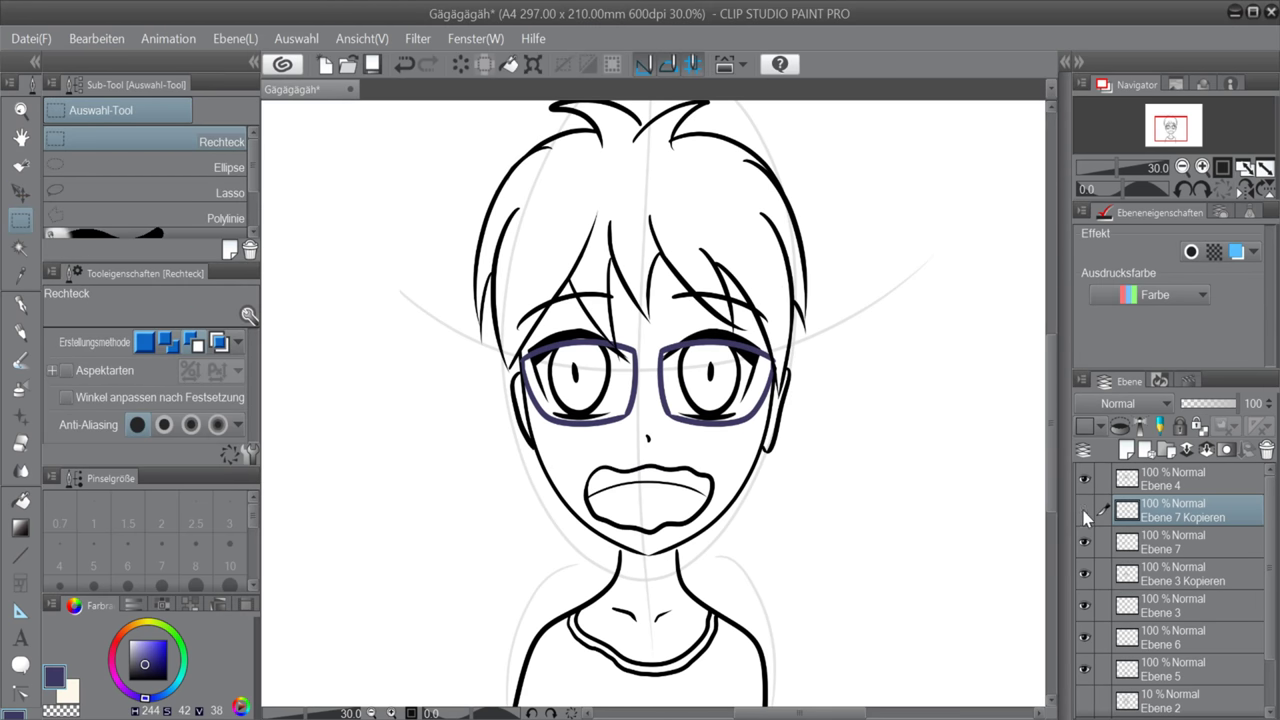
left_click(1186, 450)
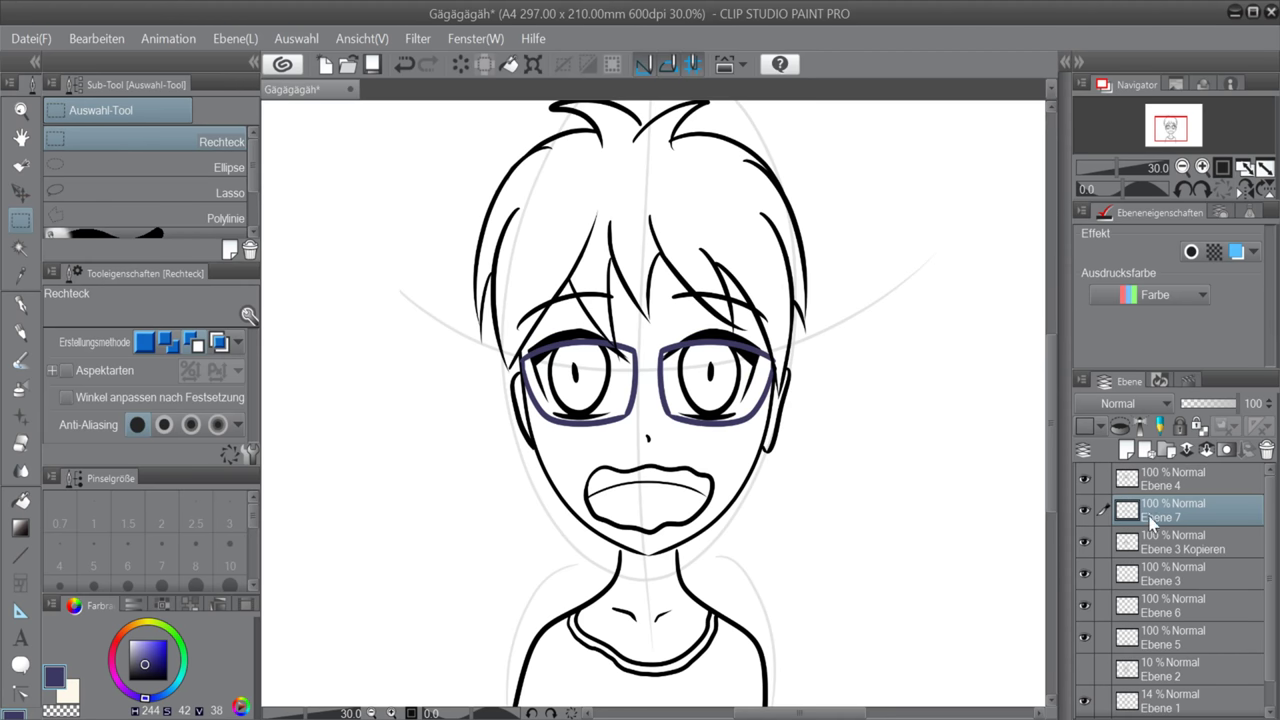
Draw the glasses bridge between the two lenses with the G-Pen and hide the glasses layer Ebene 7
key("p")
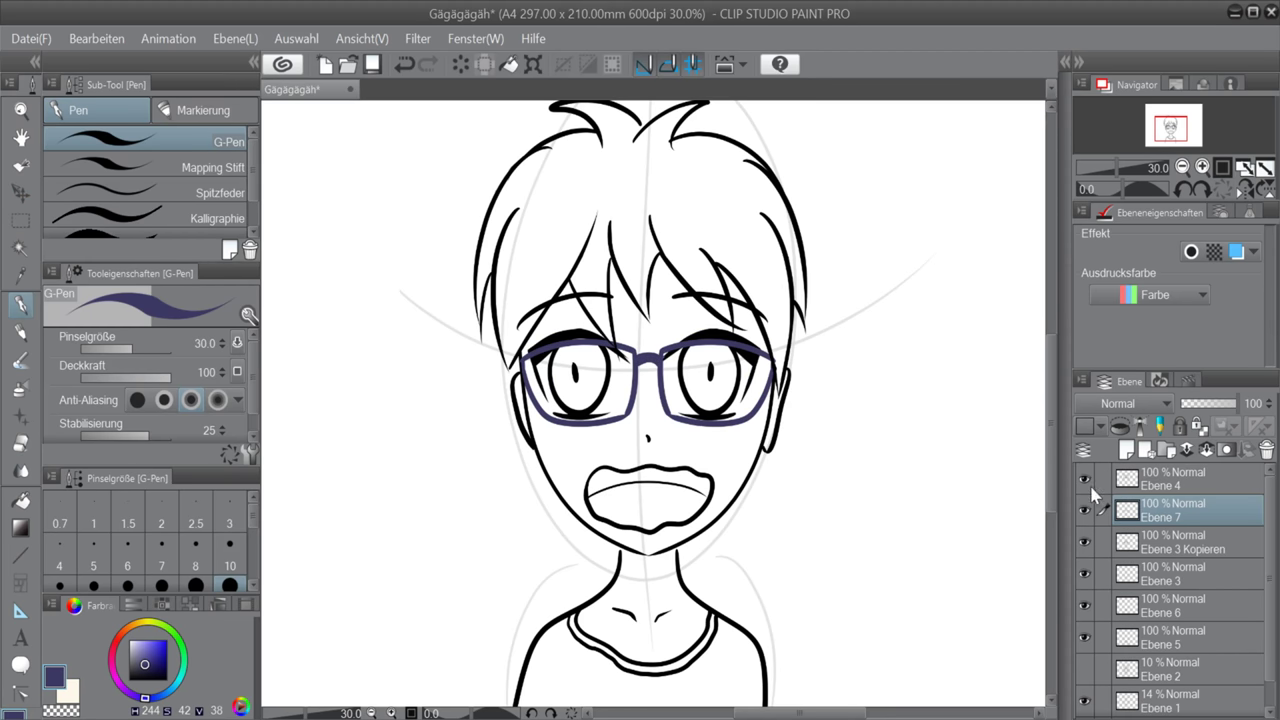
left_click(1086, 510)
left_click(1086, 510)
left_click(1085, 511)
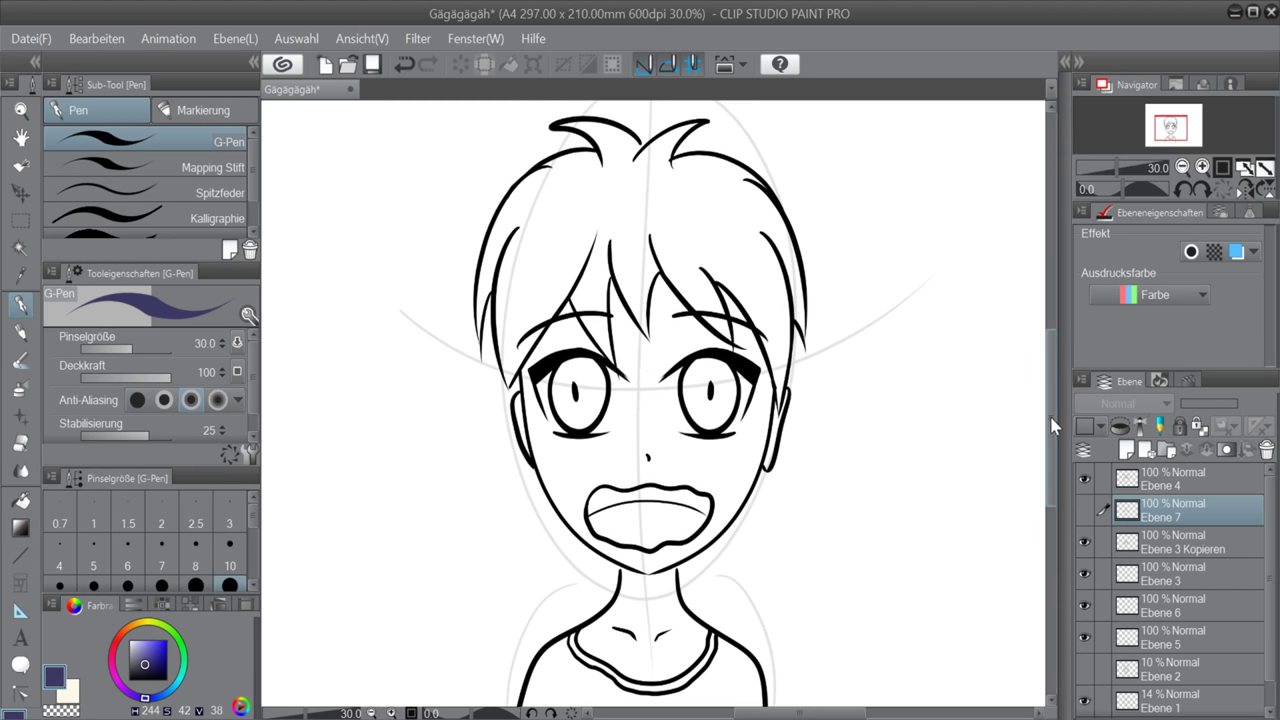
Set the drawing colour to a pale skin tone, H 44, S 24, V 100
scroll(650, 450, "up", 1)
scroll(873, 515, "down", 5)
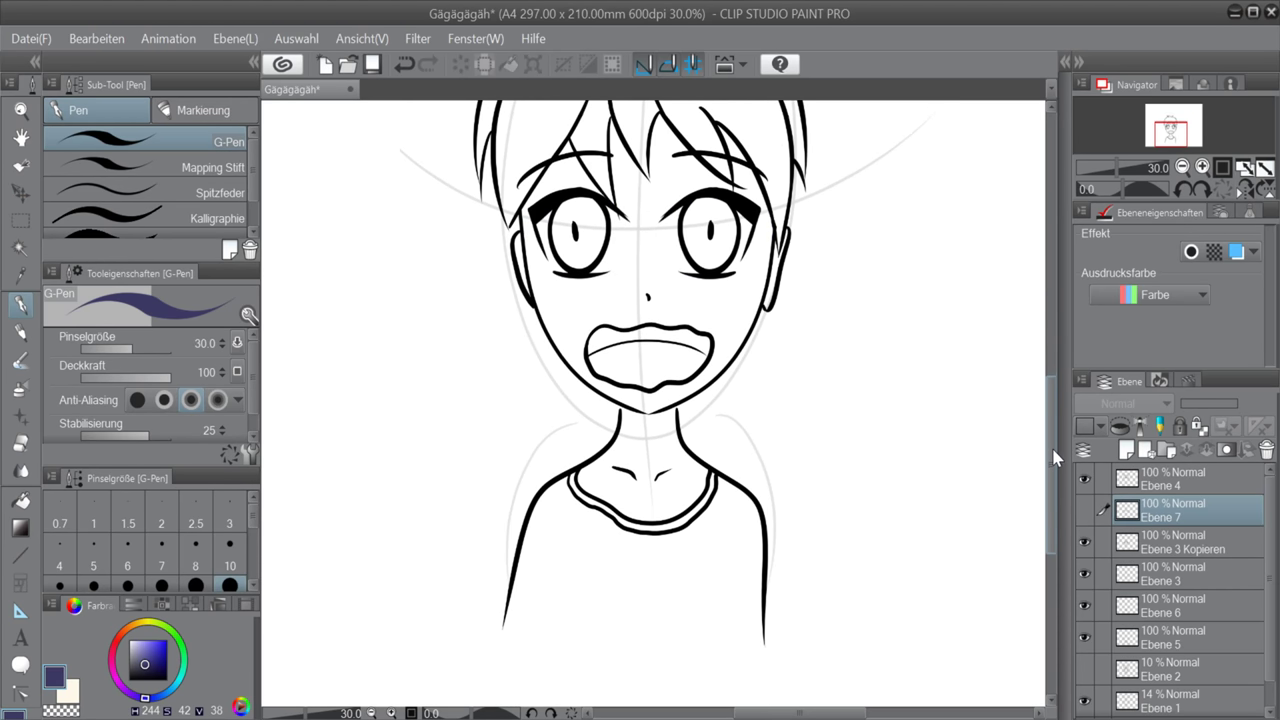
left_click(140, 628)
left_click(137, 638)
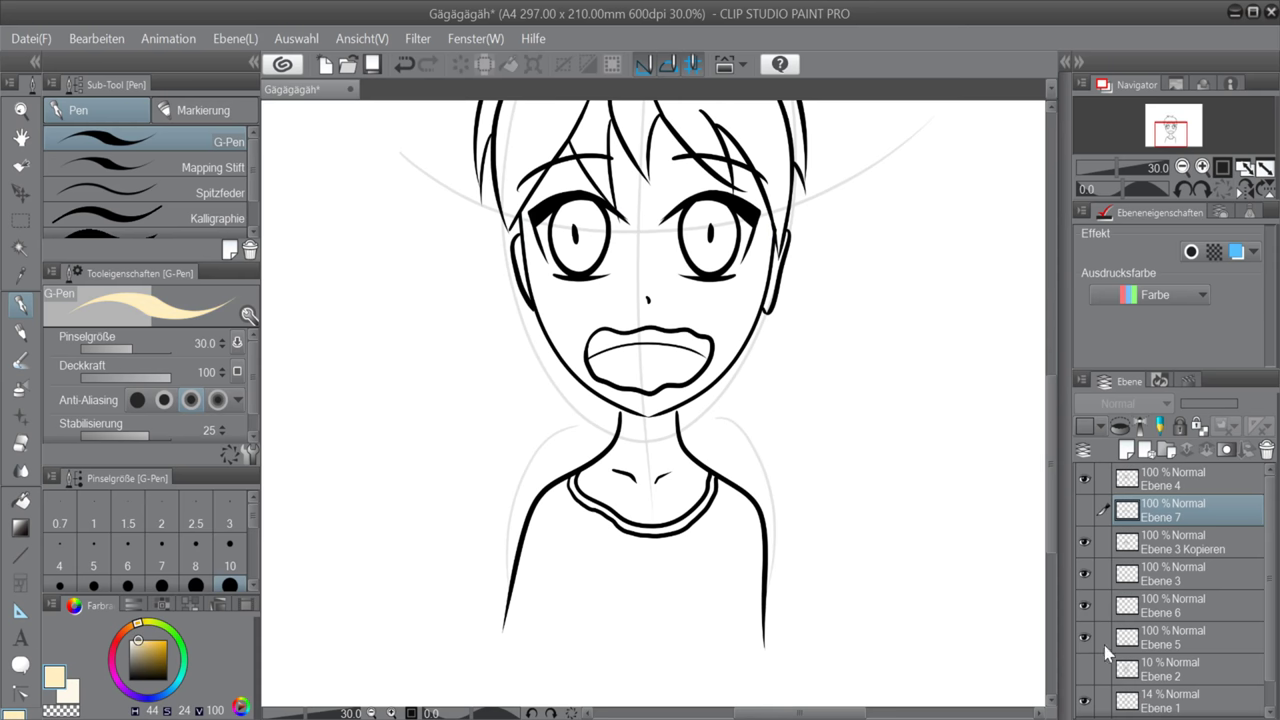